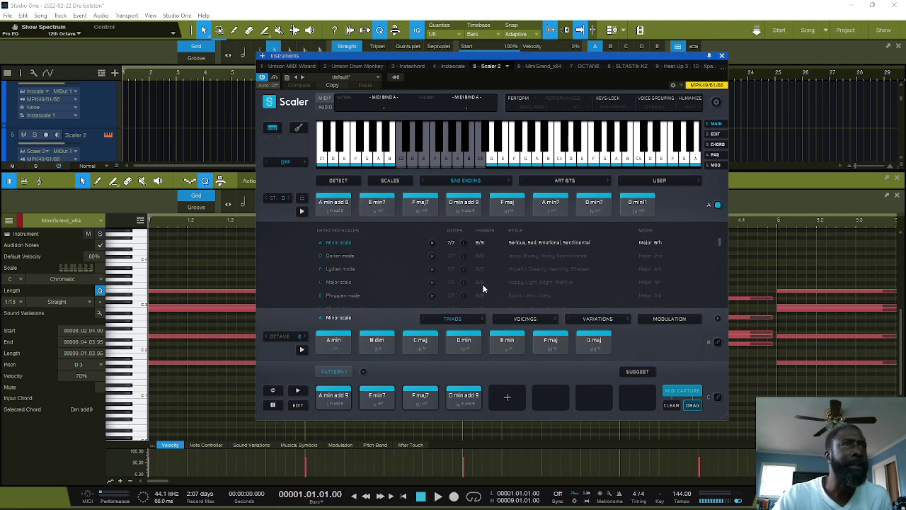
Play the captured chord progression, close the Scaler 2 window, and enable looping over the marked range before stopping playback
click(455, 212)
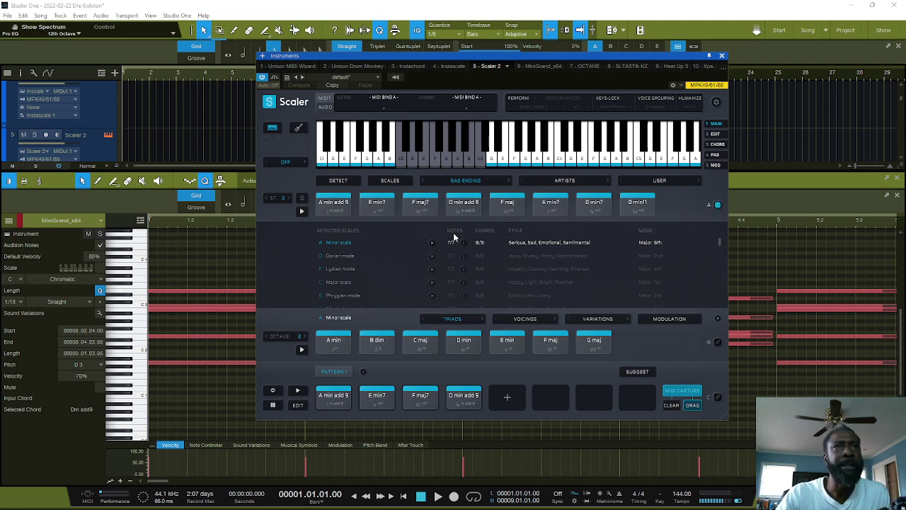
click(383, 393)
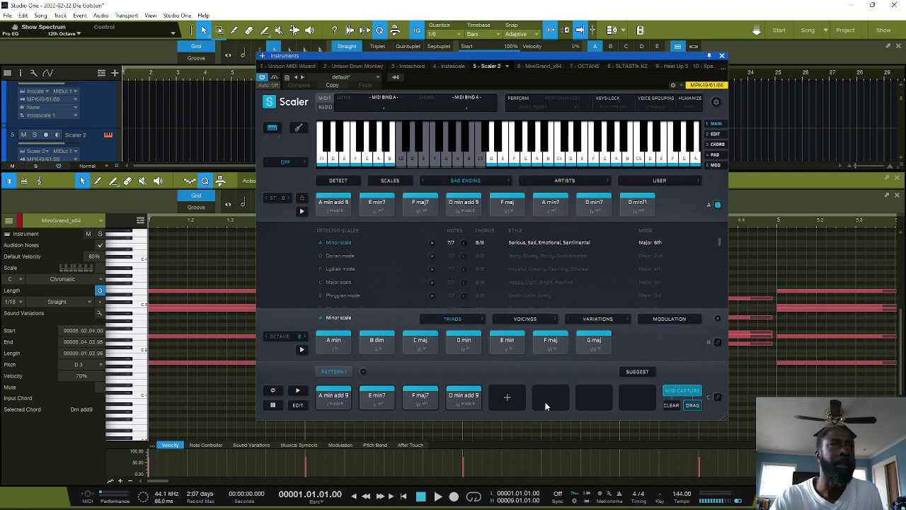
click(438, 497)
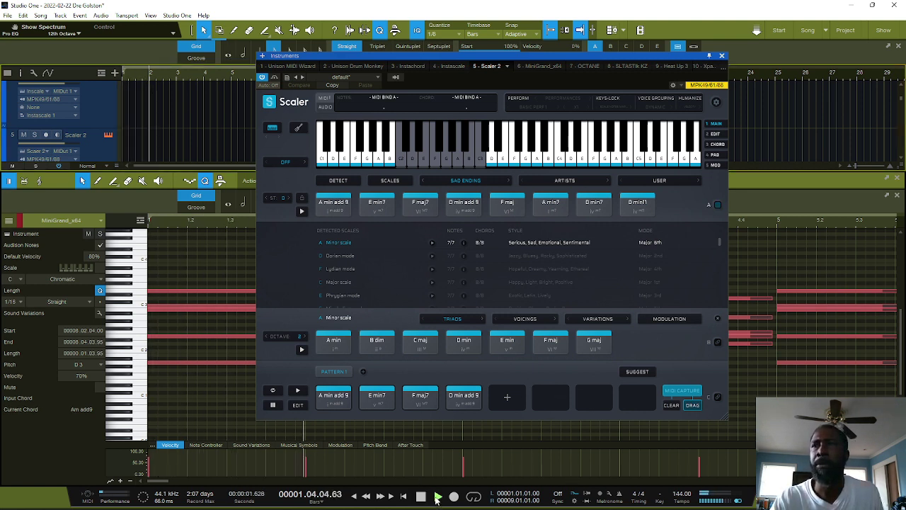
click(723, 55)
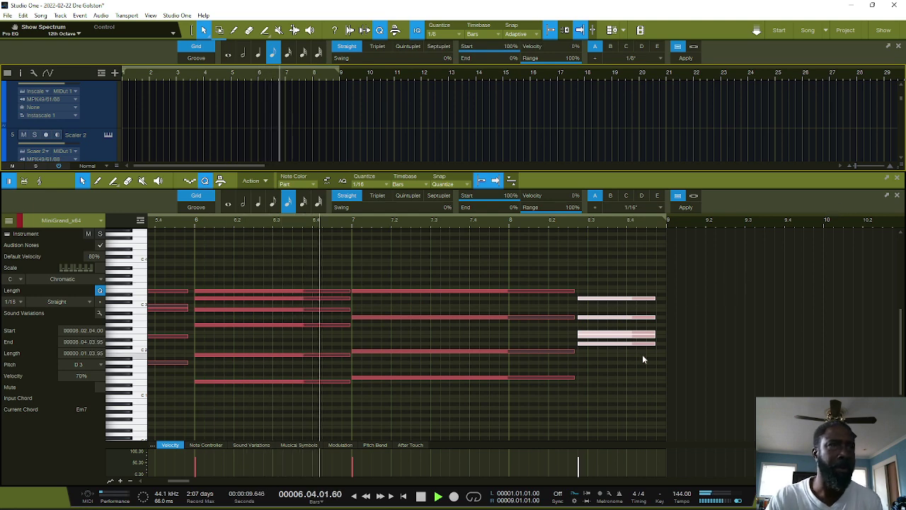
click(474, 498)
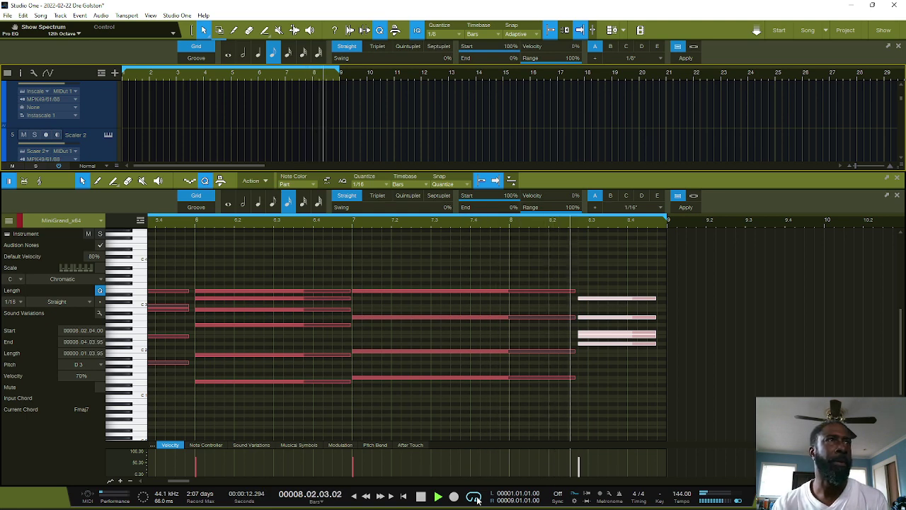
key(space)
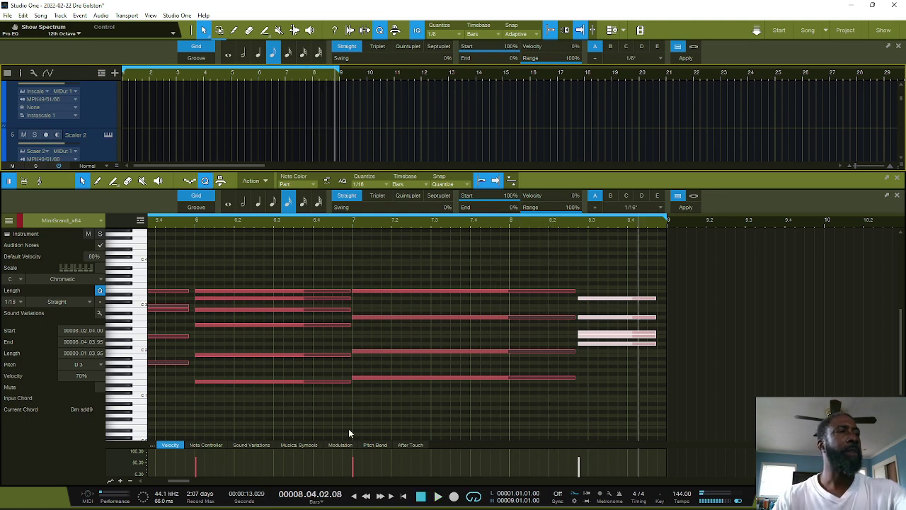
Close the note editor and extract the chords of the Scaler-MidiCapture part to the Chord Track
key(F2)
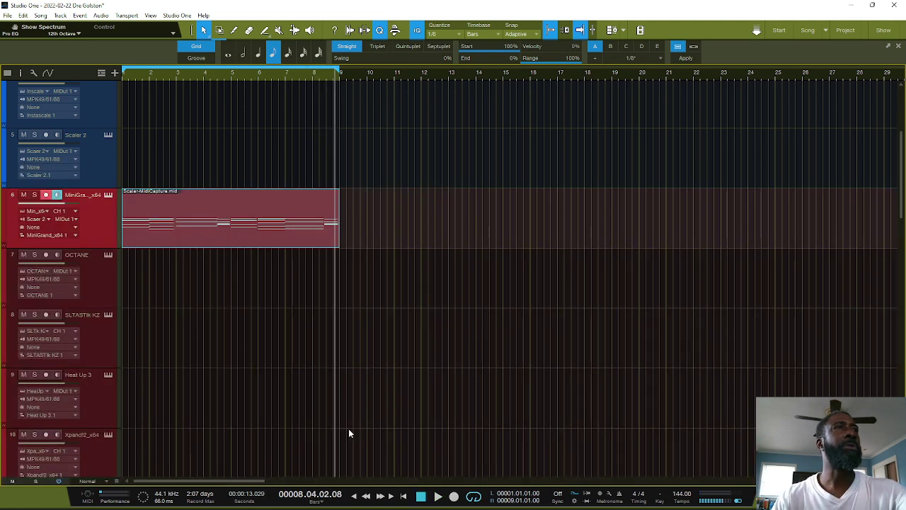
right_click(151, 209)
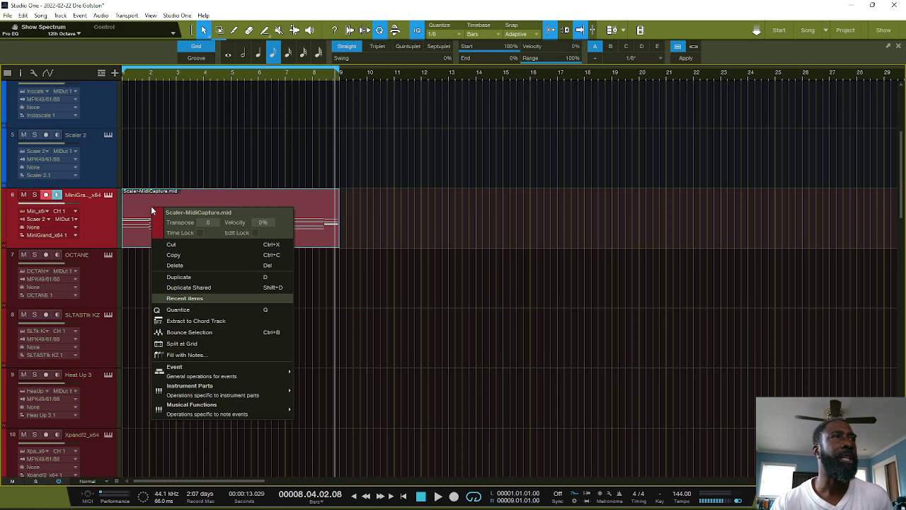
click(216, 322)
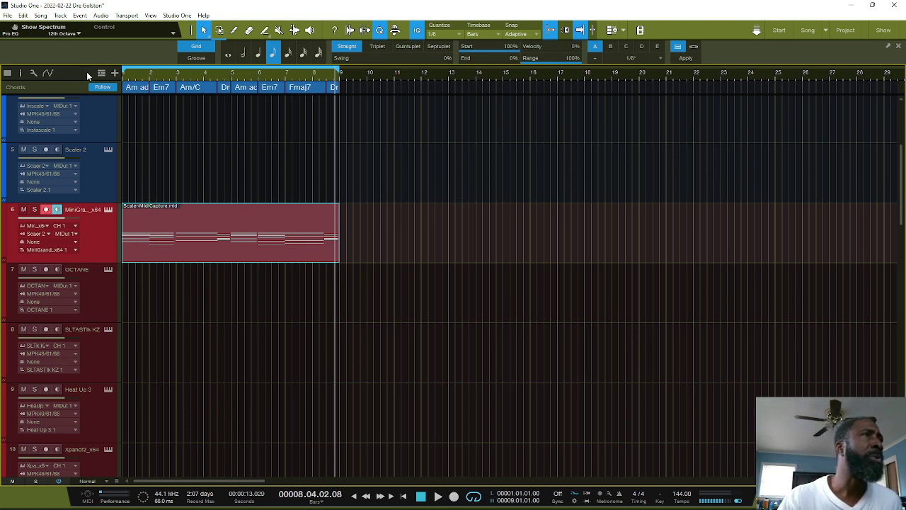
Open the Unison Drum Monkey instrument on track 2 and set its genre to Hip Hop & Rap
scroll(150, 147, up, 5)
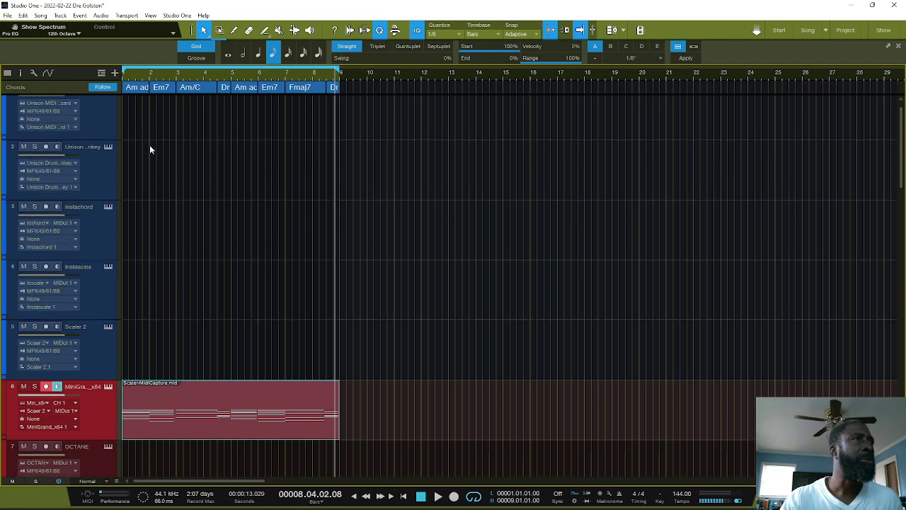
scroll(150, 149, down, 5)
scroll(150, 149, up, 4)
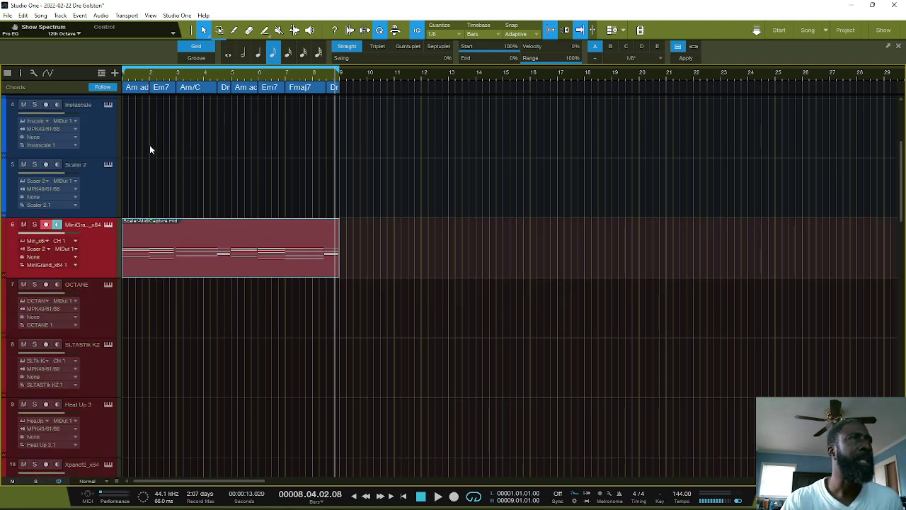
scroll(149, 144, down, 5)
scroll(149, 144, up, 3)
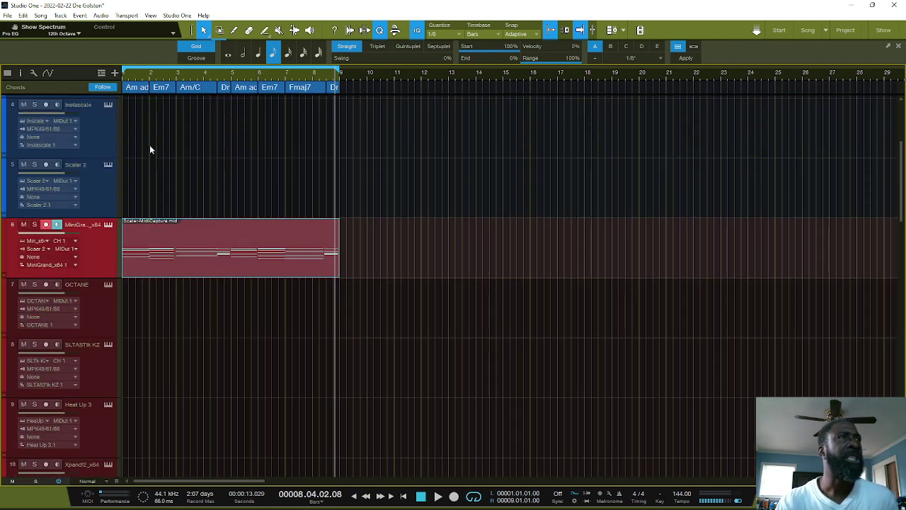
scroll(150, 149, up, 3)
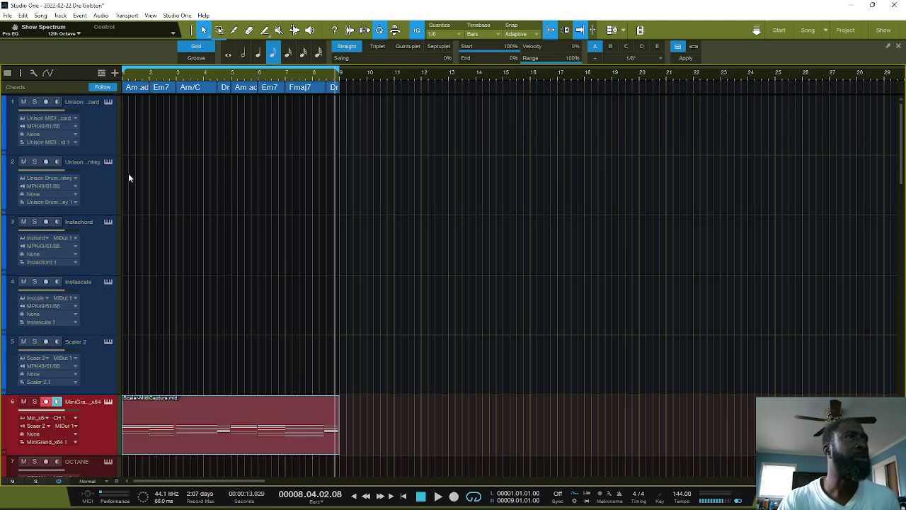
click(108, 161)
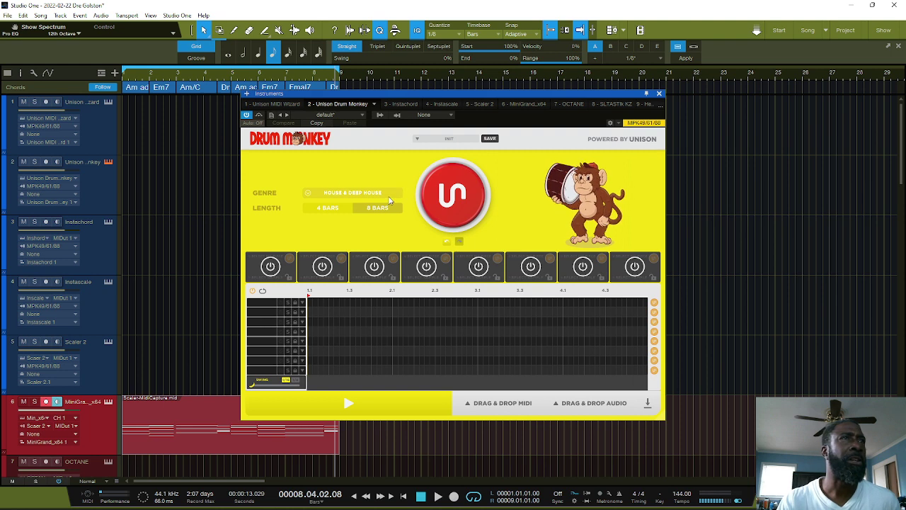
click(308, 194)
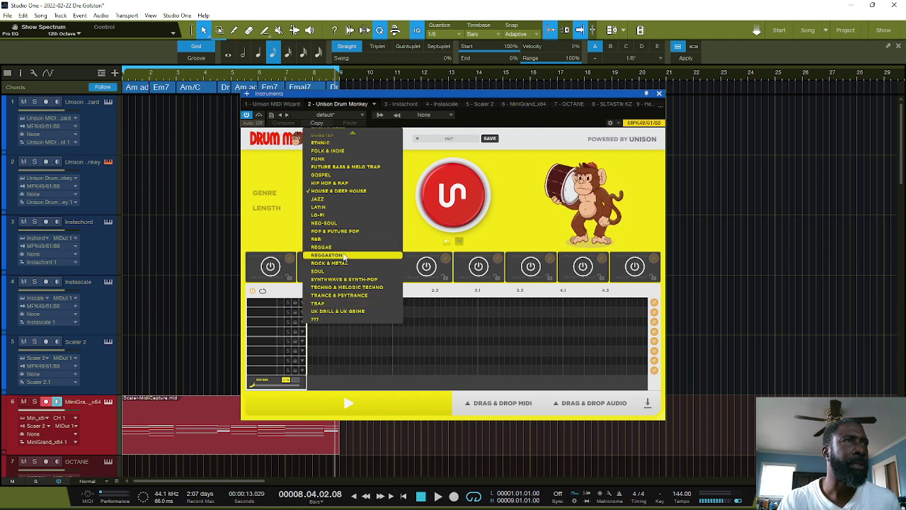
click(332, 183)
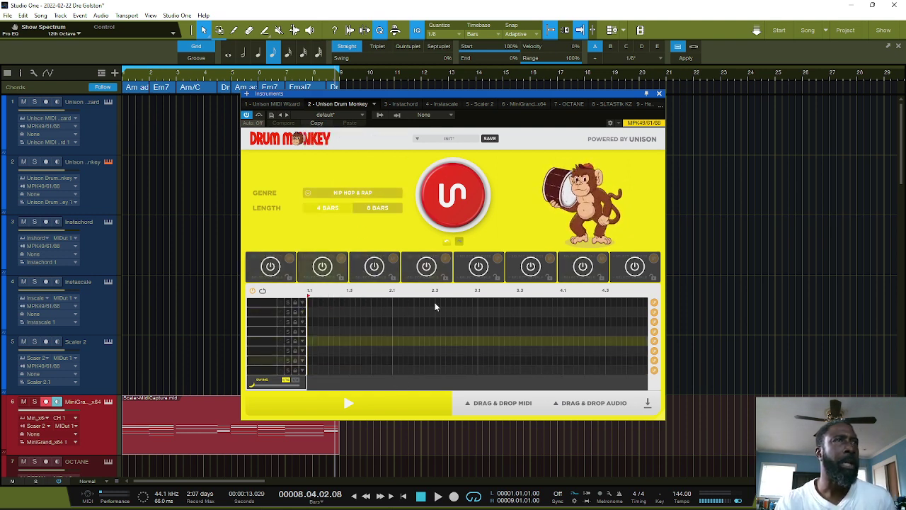
Generate a Hip Hop & Rap groove in Drum Monkey and audition it on its own
click(449, 198)
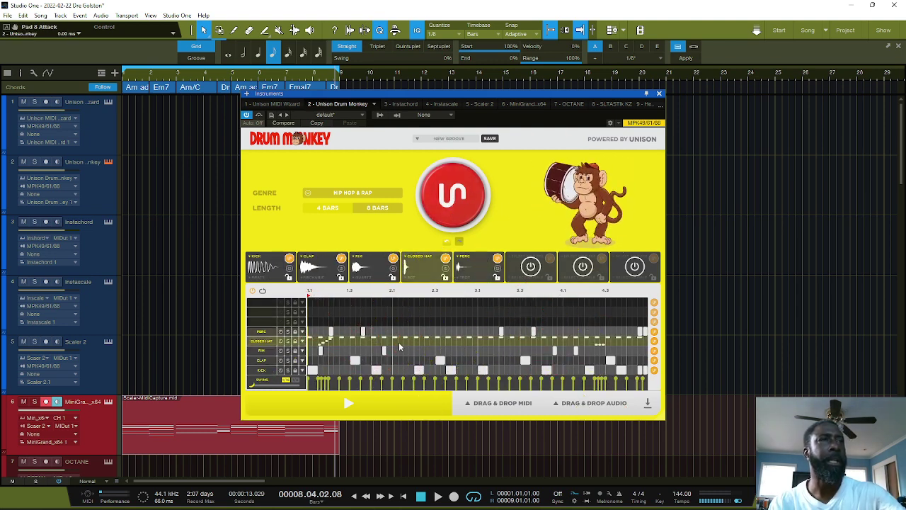
click(353, 405)
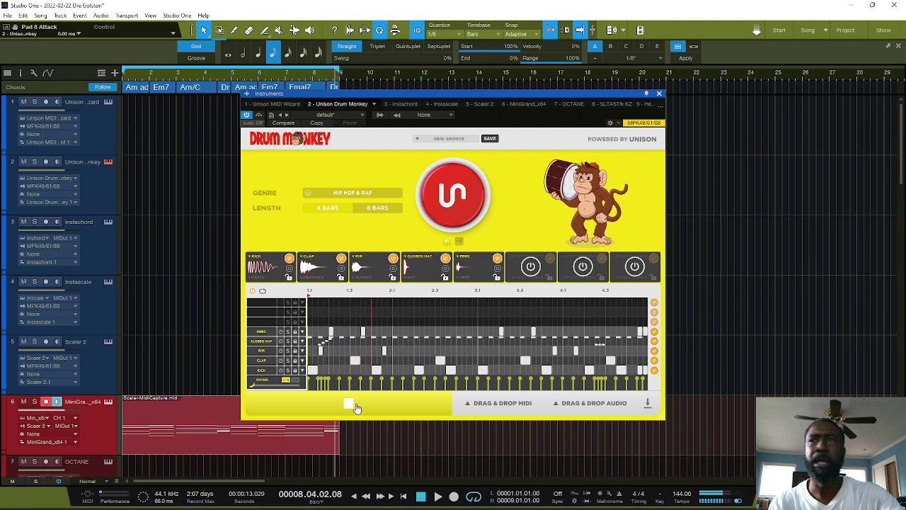
click(353, 405)
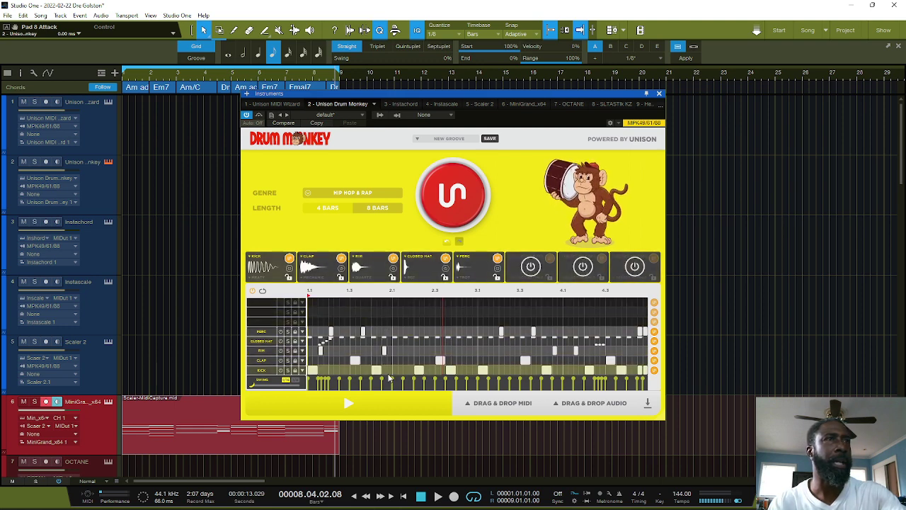
Generate another Drum Monkey groove and play it with the chords from the start of the song
click(449, 205)
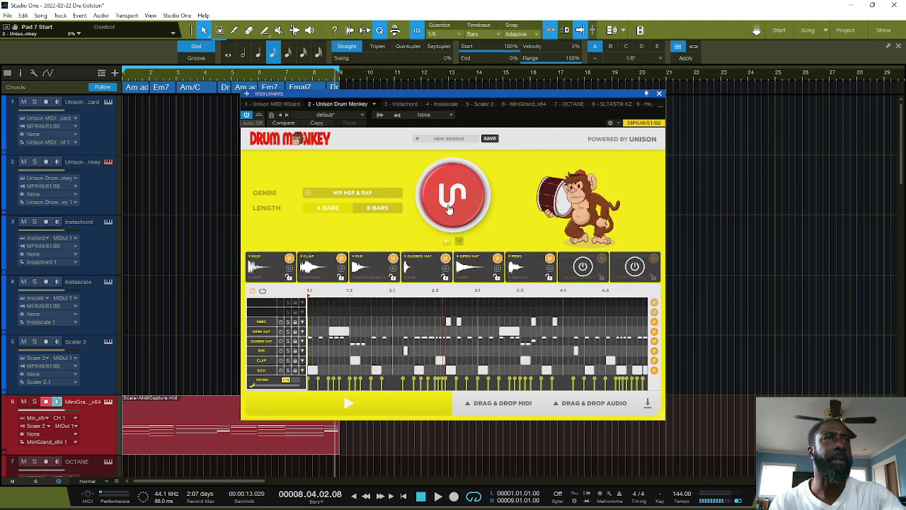
key(Home)
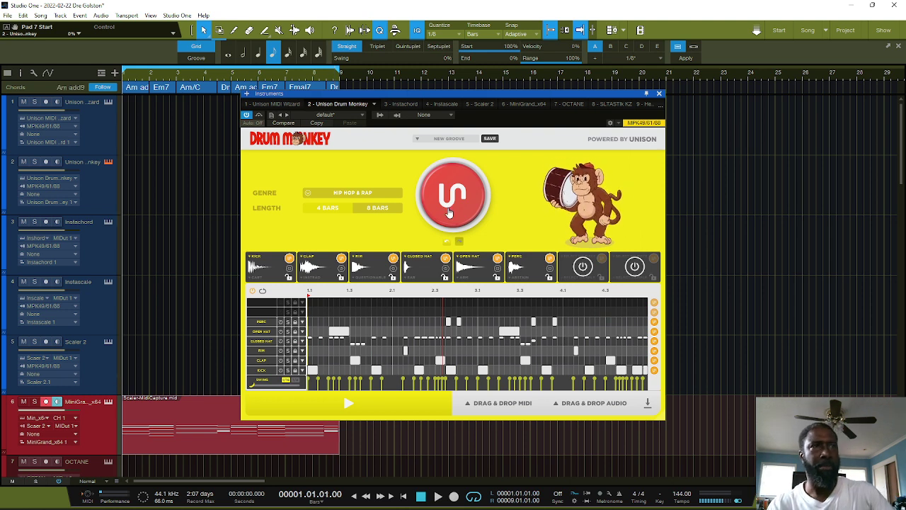
key(space)
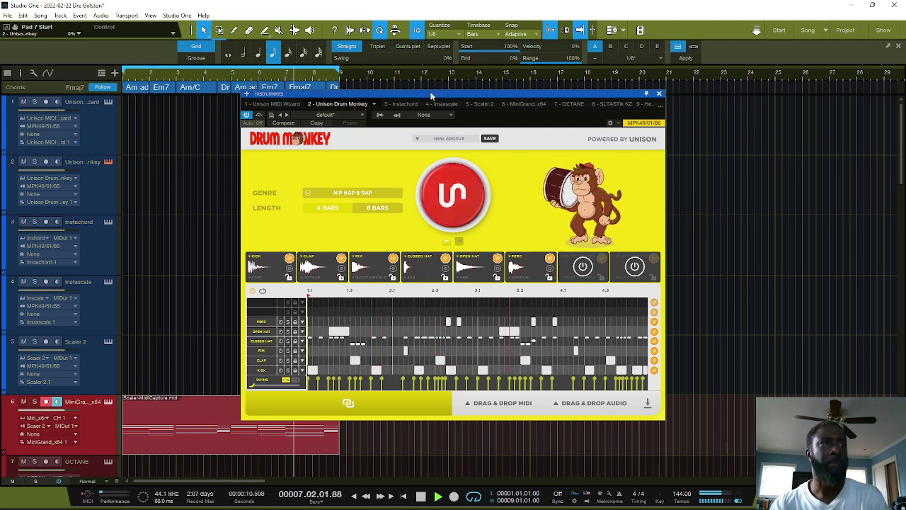
Place the Drum Monkey groove's MIDI at bar 1 on the SampleOne tracks, starting with the kick on track 35
scroll(746, 199, down, 1)
scroll(746, 194, down, 10)
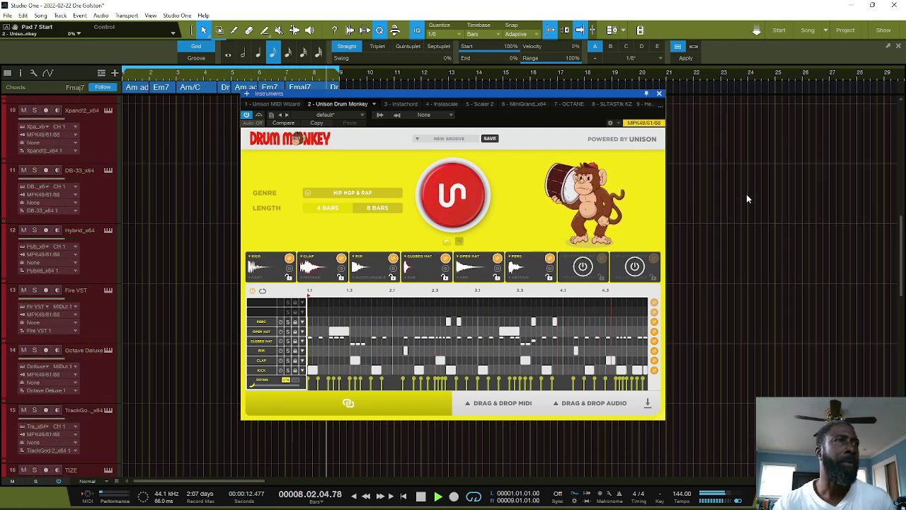
scroll(747, 194, down, 8)
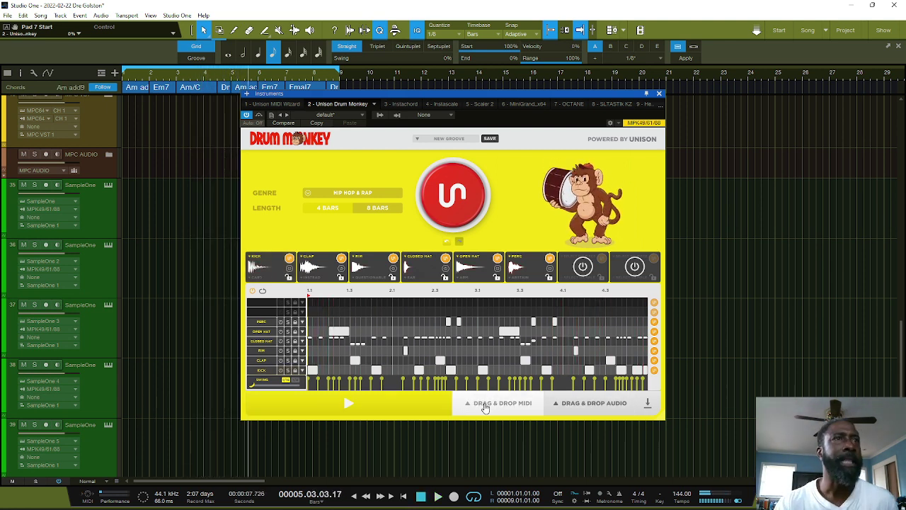
mouse_move(485, 408)
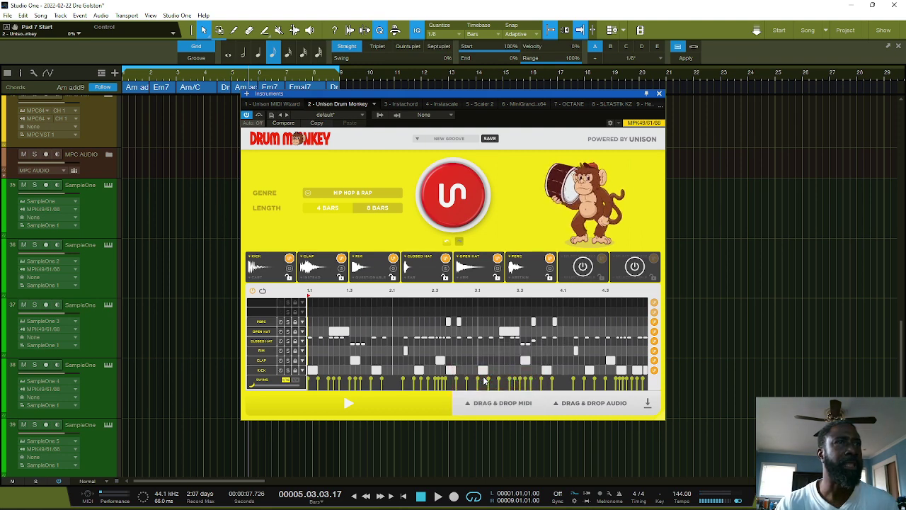
drag(499, 376, 142, 194)
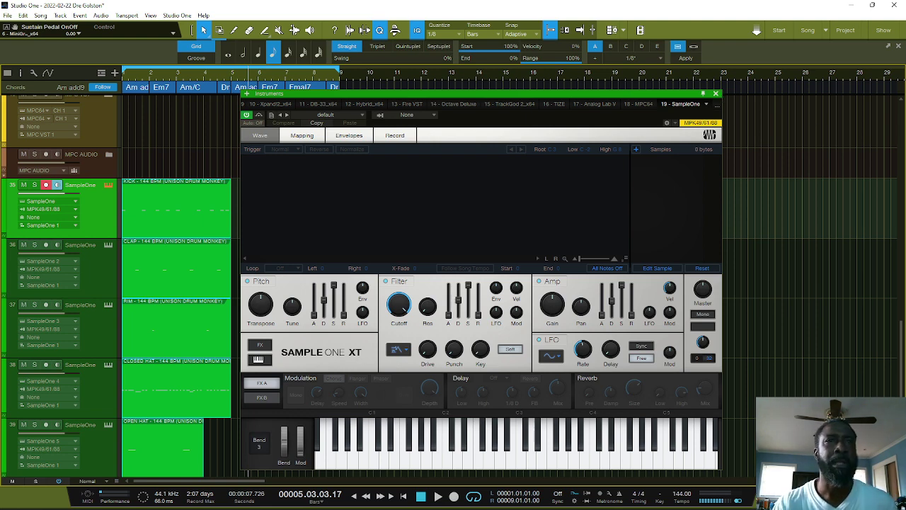
Load MZ Kick [Ardist].wav from the Desktop's FIRE DRUM KIT Kicks folder into the SampleOne on track 35
key(F5)
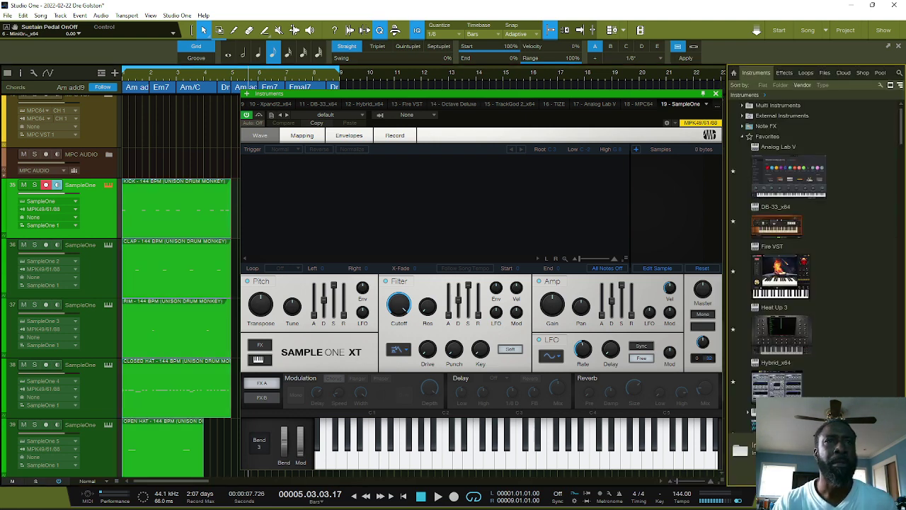
click(825, 73)
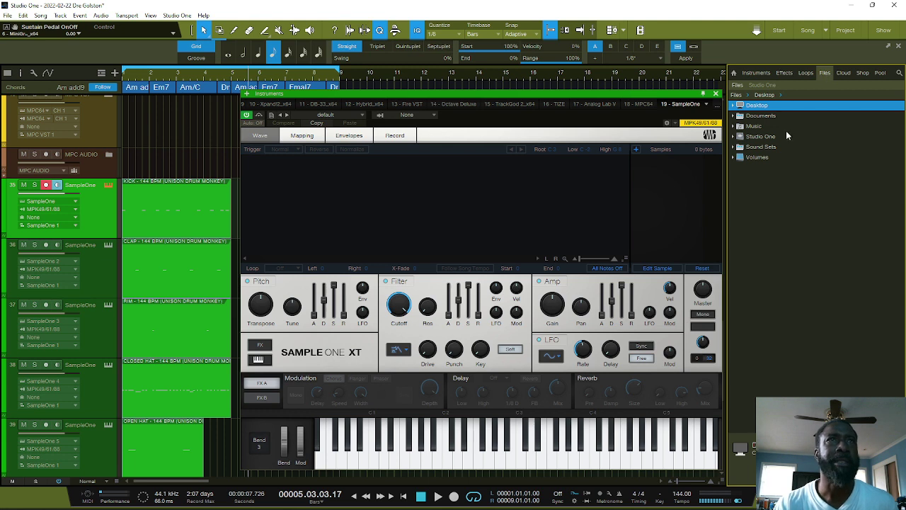
click(734, 106)
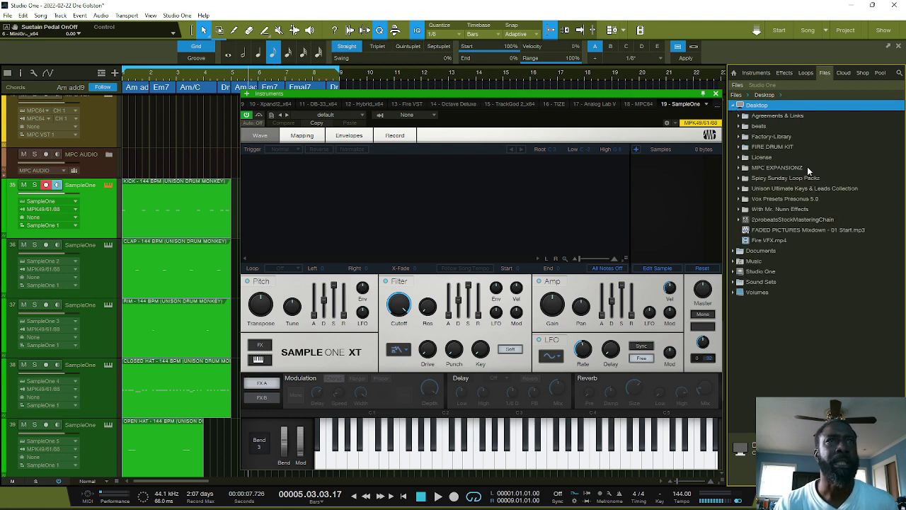
double_click(768, 147)
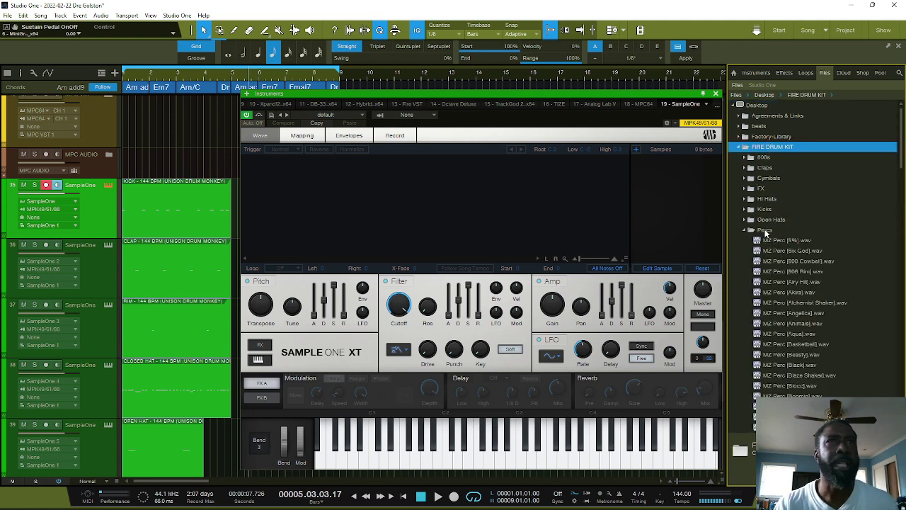
double_click(763, 210)
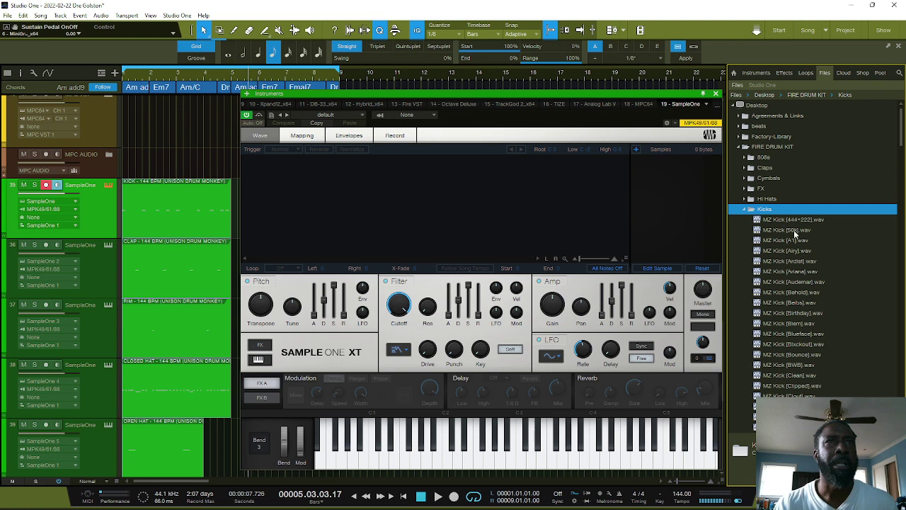
drag(794, 261, 503, 196)
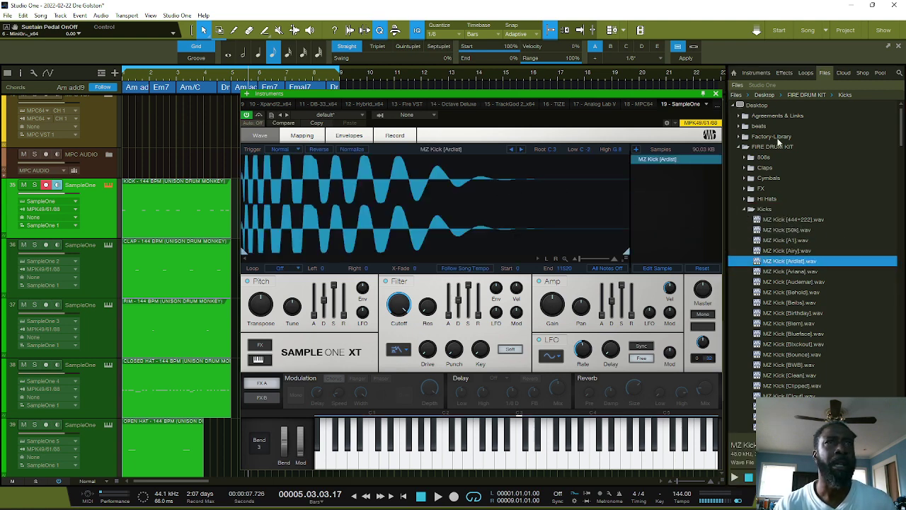
Load MZ Clap [Bank].wav from FIRE DRUM KIT's Claps > Common Claps folder into the SampleOne on clap track 36
click(743, 211)
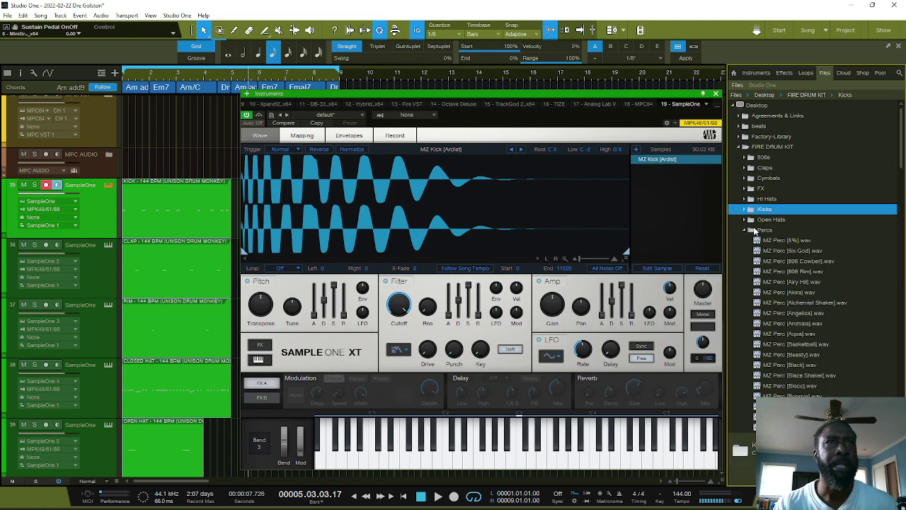
click(747, 231)
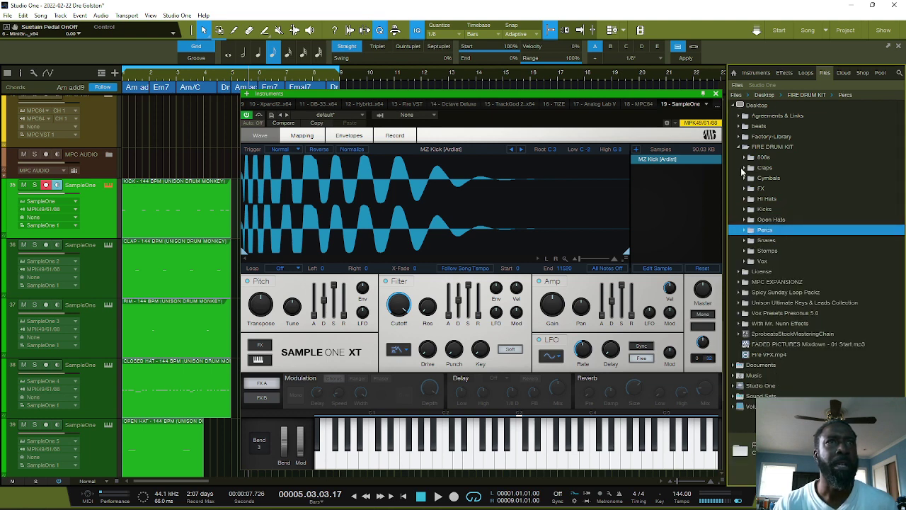
click(743, 169)
click(755, 179)
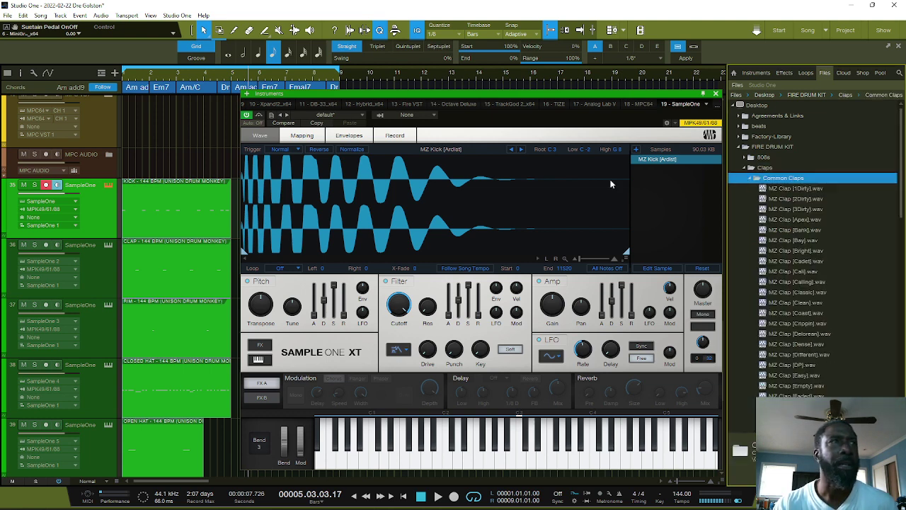
click(104, 271)
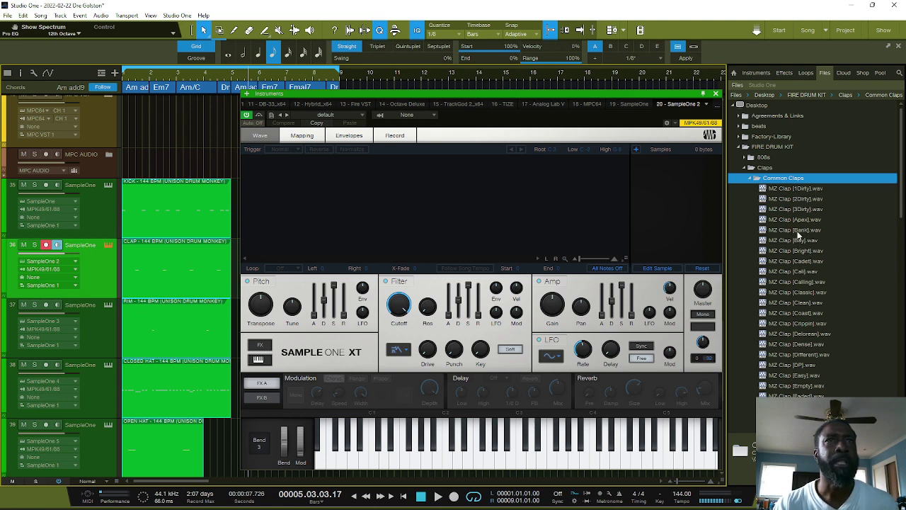
drag(800, 232, 354, 194)
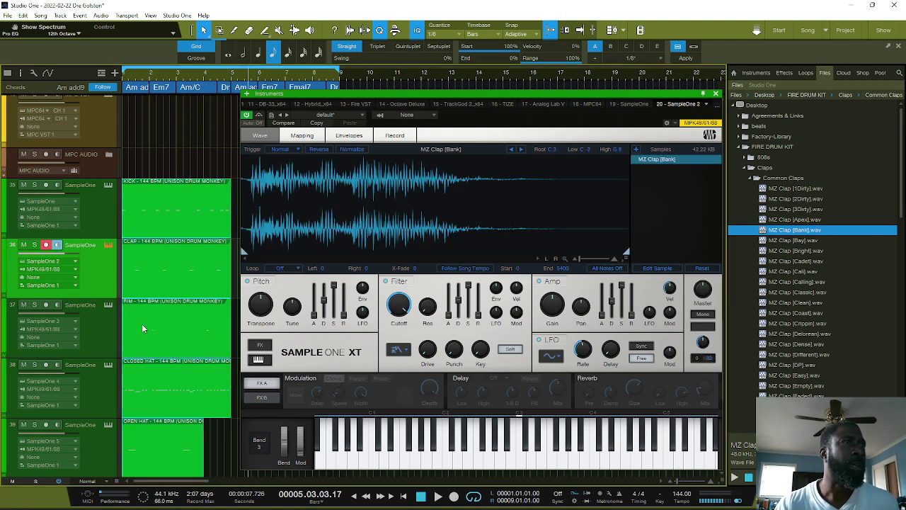
Load MZ Perc [808 Rim].wav from the kit's Percs folder into the SampleOne on rim track 37
click(79, 334)
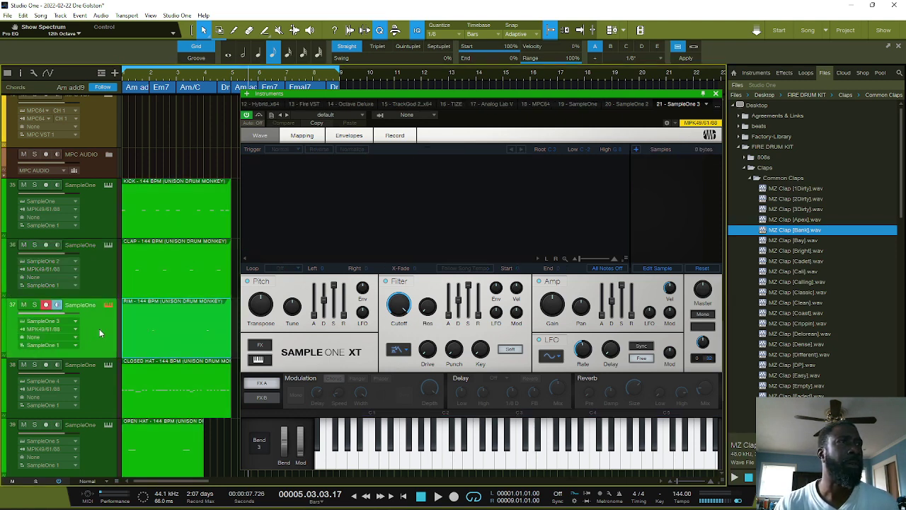
click(748, 178)
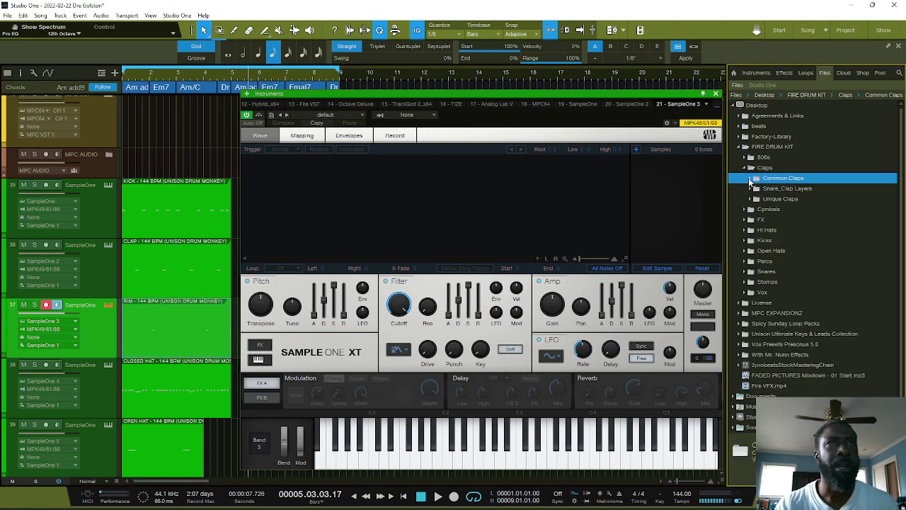
click(749, 262)
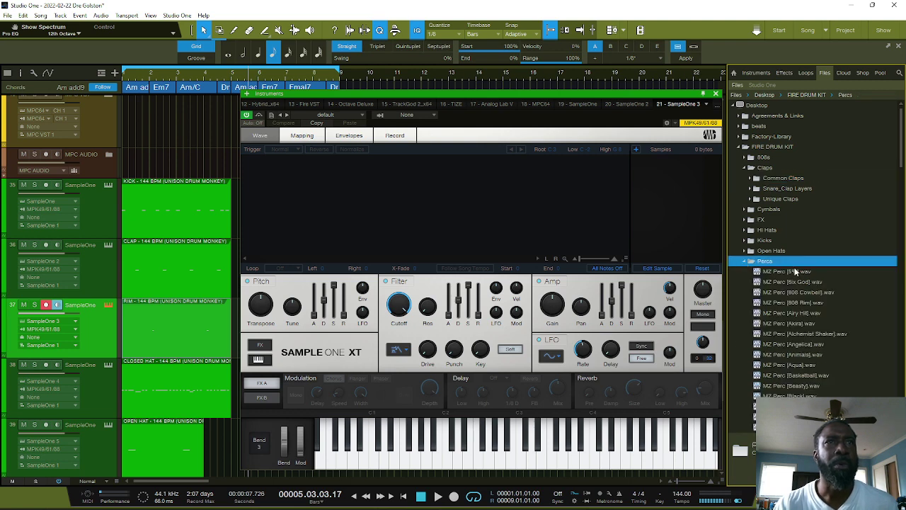
click(791, 303)
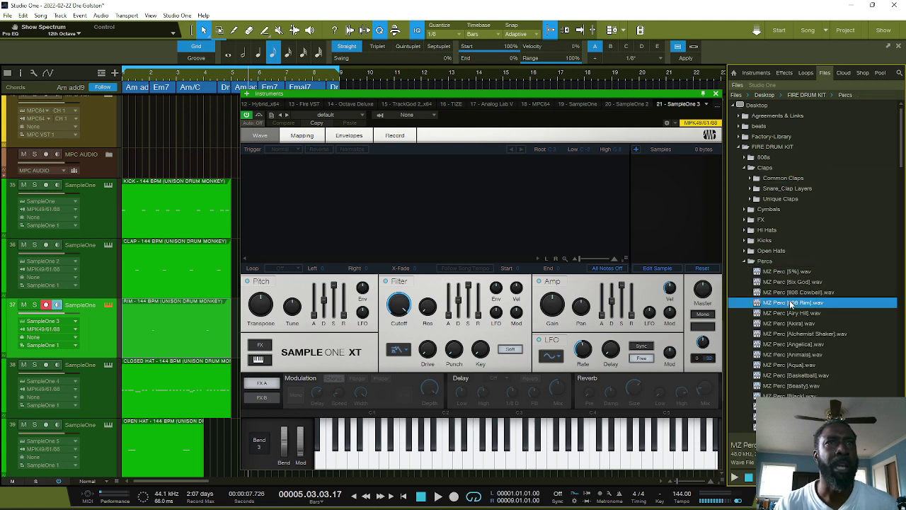
drag(792, 304, 350, 175)
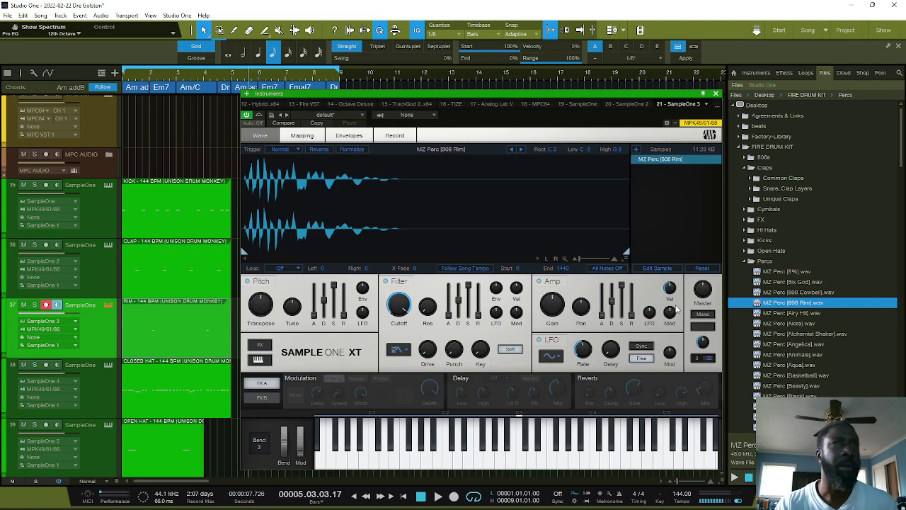
Load MZ Hi Hat [ATL].wav from the kit's Hi Hats folder into the SampleOne on closed hat track 38
click(745, 261)
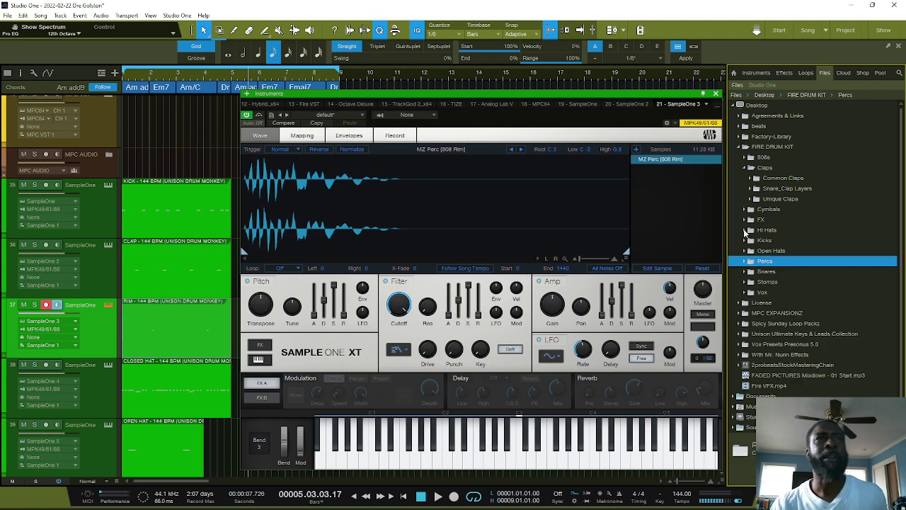
click(746, 230)
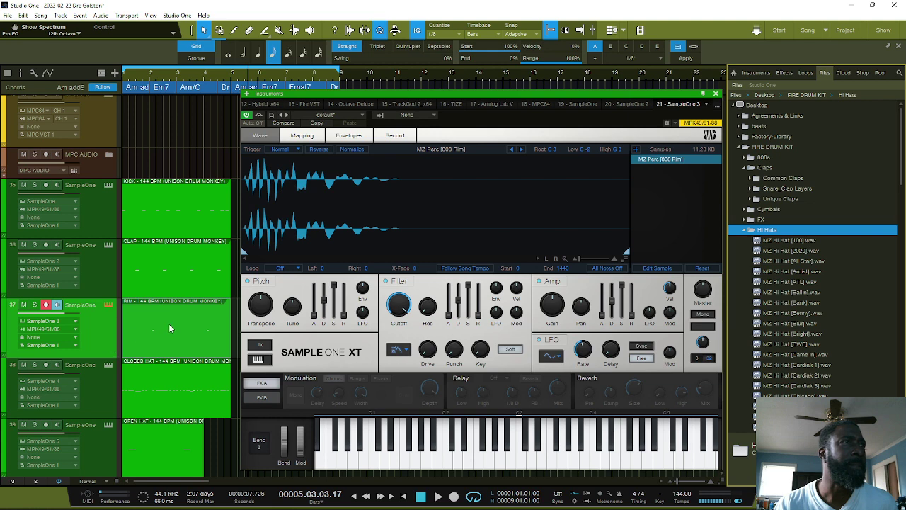
click(100, 394)
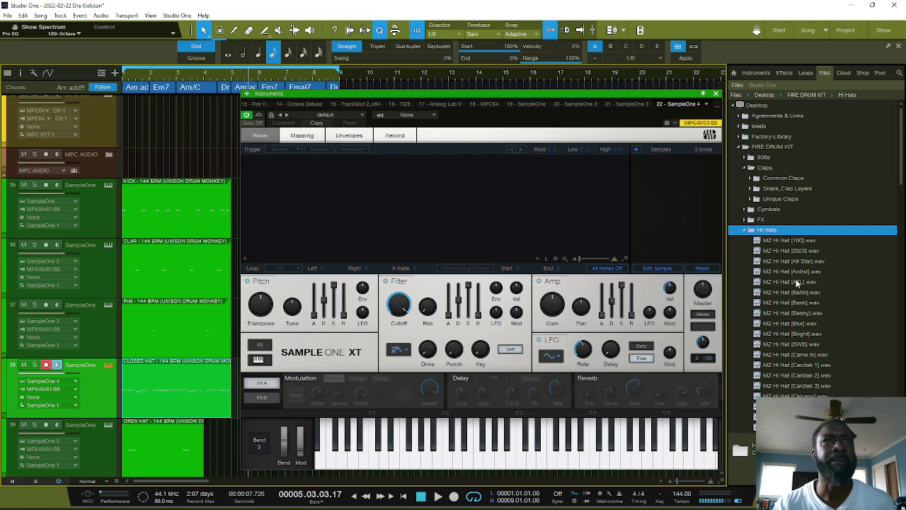
drag(798, 283, 354, 182)
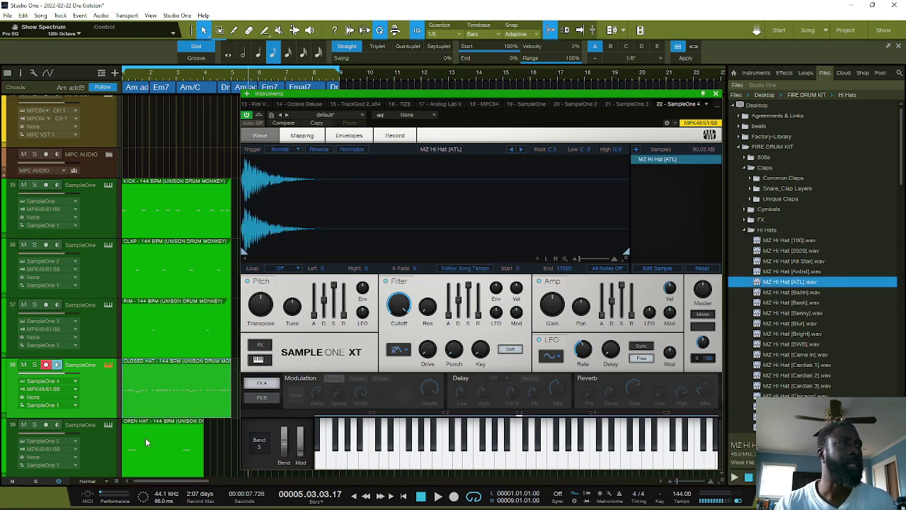
Load MZ Open Hat [ATL].wav from the kit's Open Hats folder into the SampleOne on open hat track 39
scroll(177, 354, down, 3)
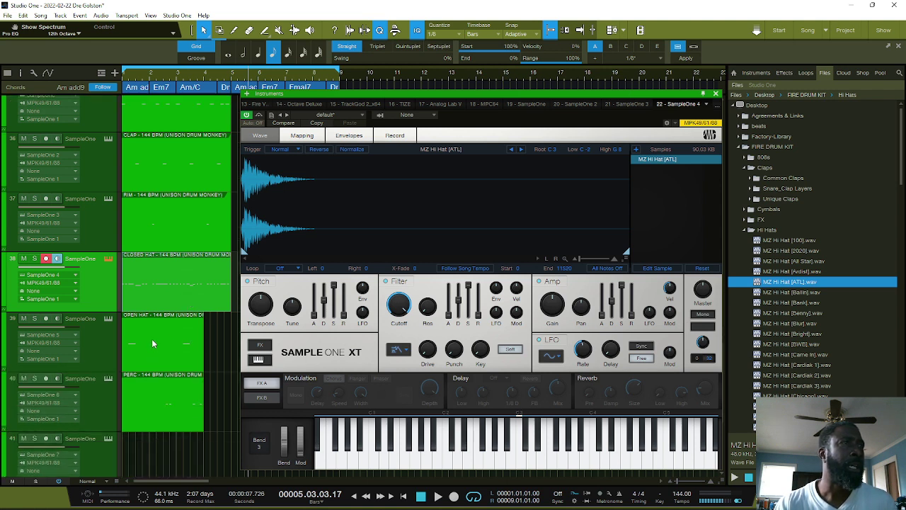
click(99, 350)
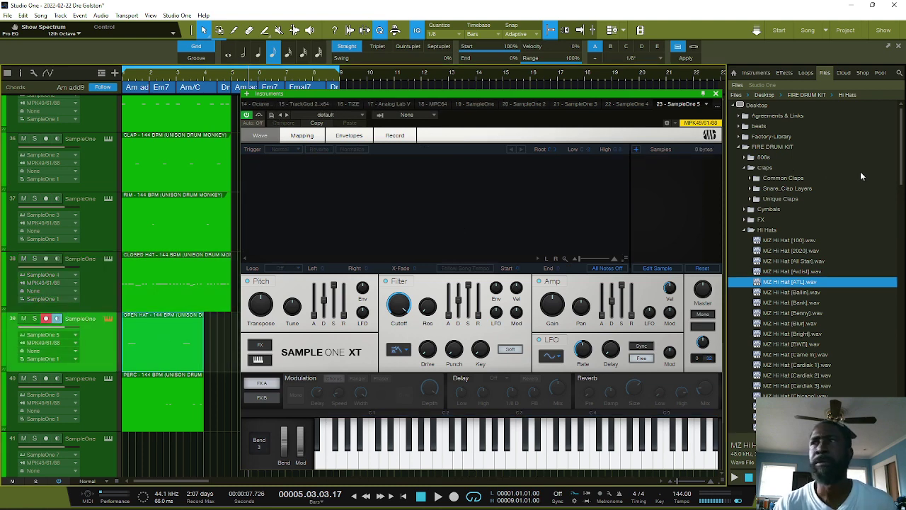
click(749, 230)
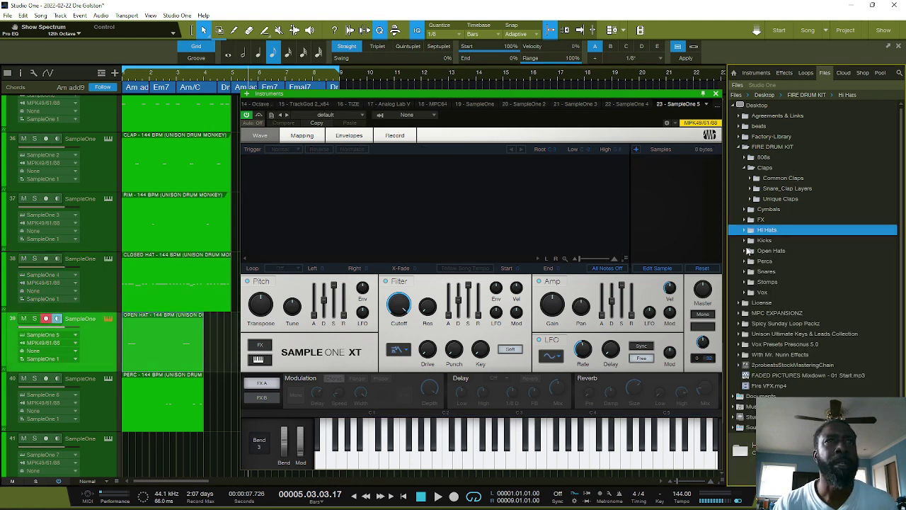
click(746, 252)
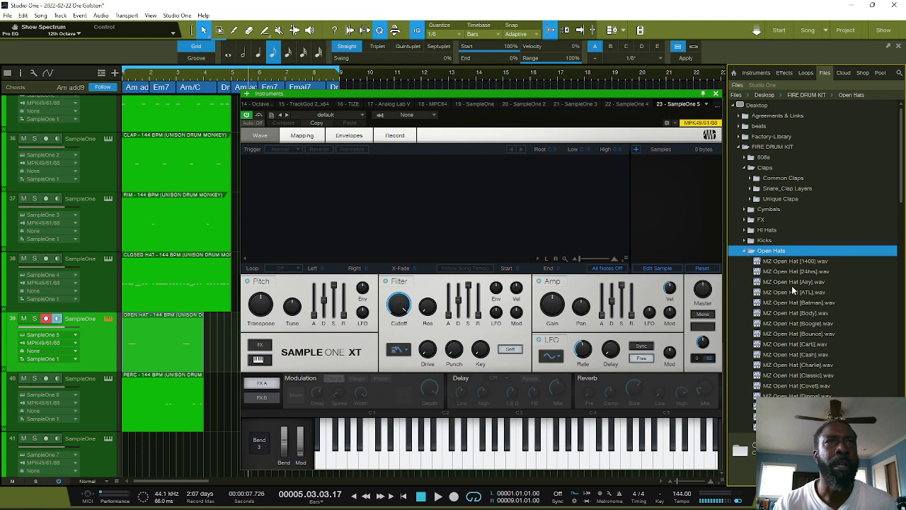
drag(793, 292, 395, 182)
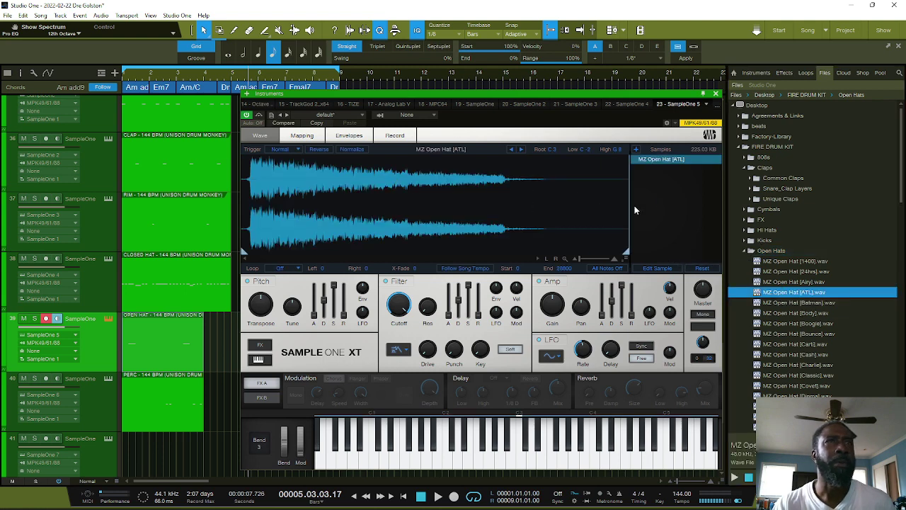
Load MZ Perc [Blocc].wav from the kit's Percs folder into the SampleOne on perc track 40
click(167, 382)
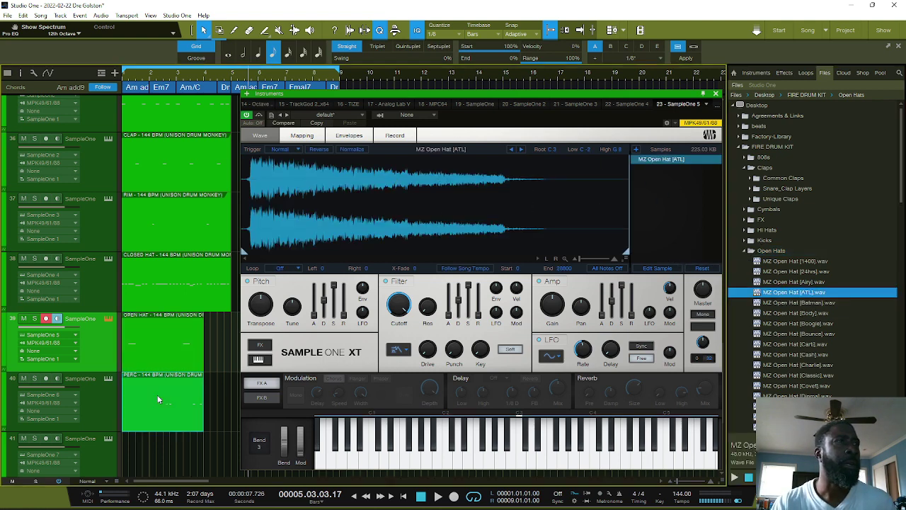
click(752, 252)
click(747, 261)
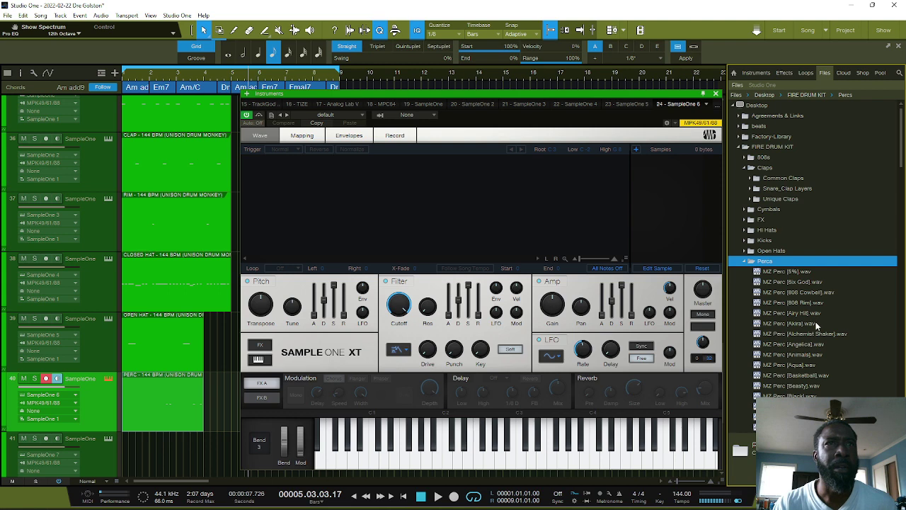
scroll(830, 324, down, 1)
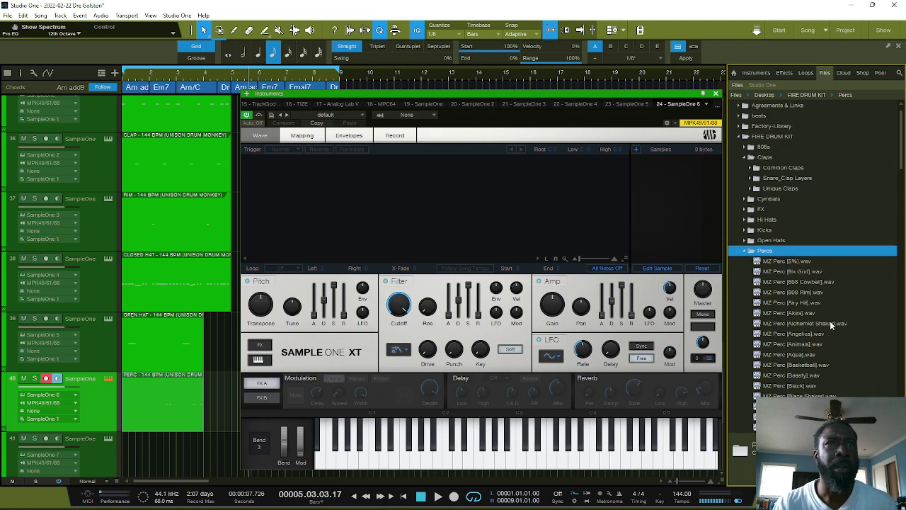
scroll(831, 325, down, 1)
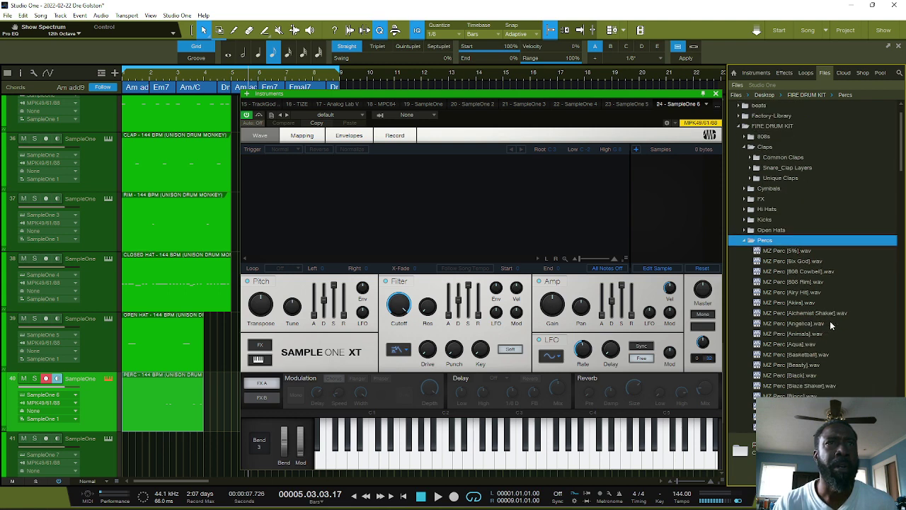
drag(742, 396, 376, 188)
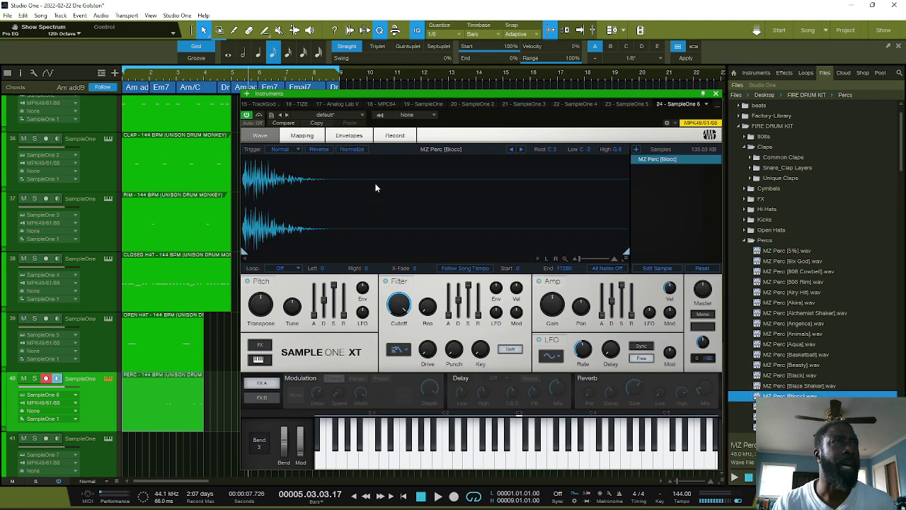
Switch the perc sampler on track 40 to Mono with the One Shot trigger mode and close its window
click(703, 314)
click(281, 149)
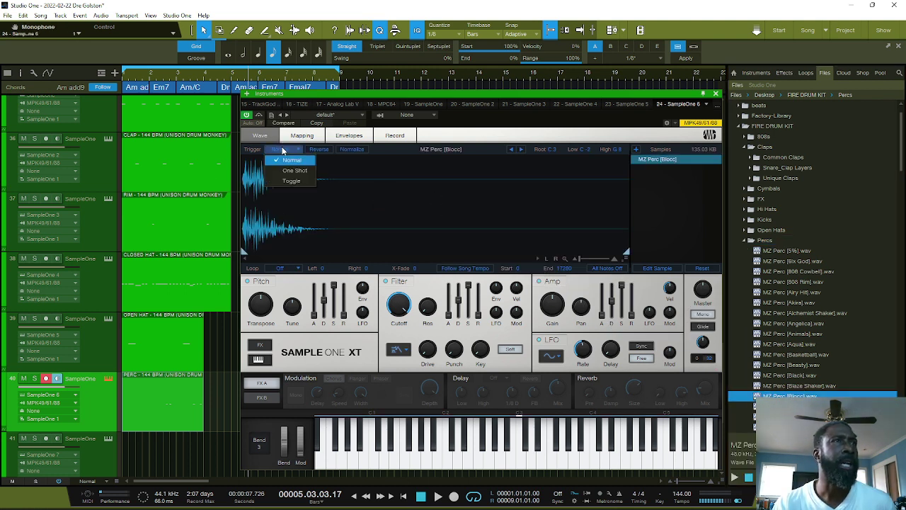
click(292, 170)
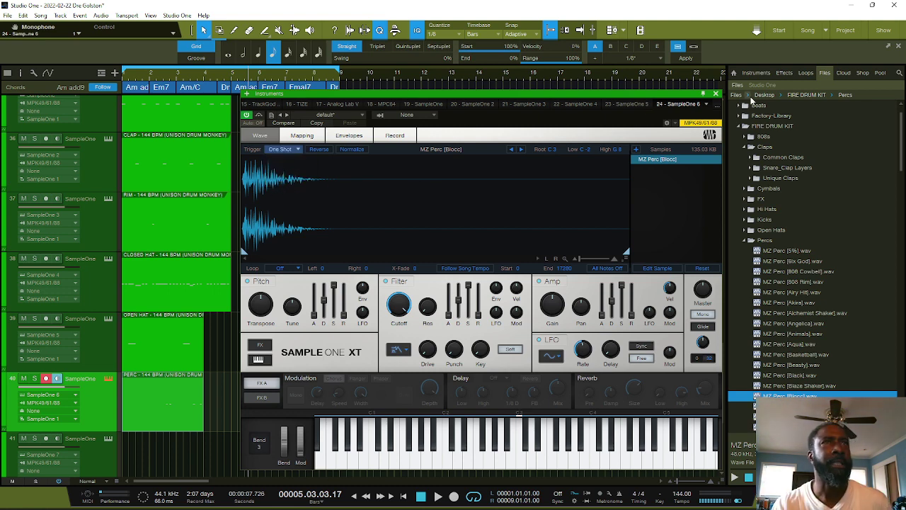
click(715, 94)
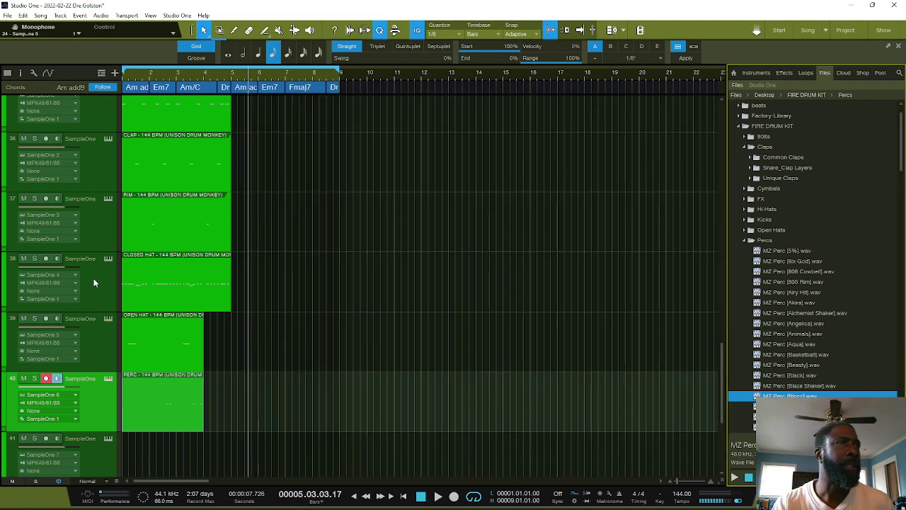
Set the open hat sampler on track 39 to One Shot trigger and Mono, and close its window
click(94, 283)
click(95, 353)
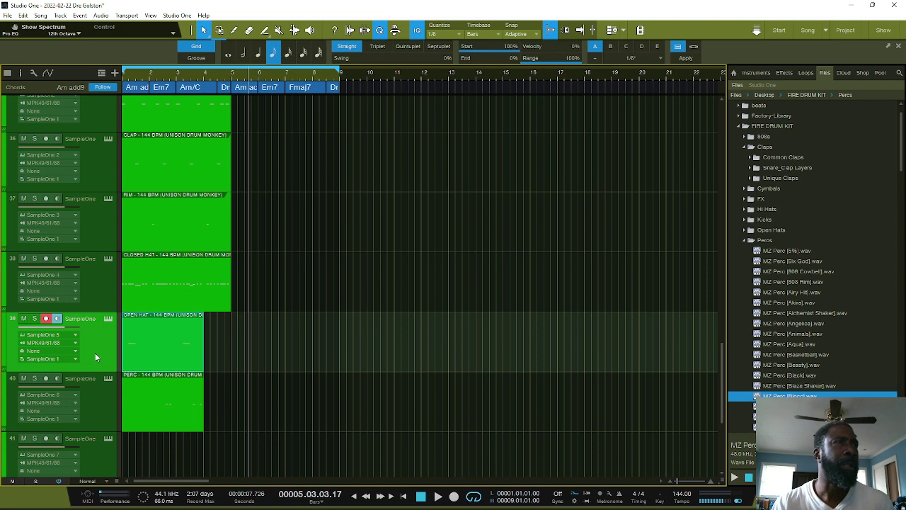
click(107, 318)
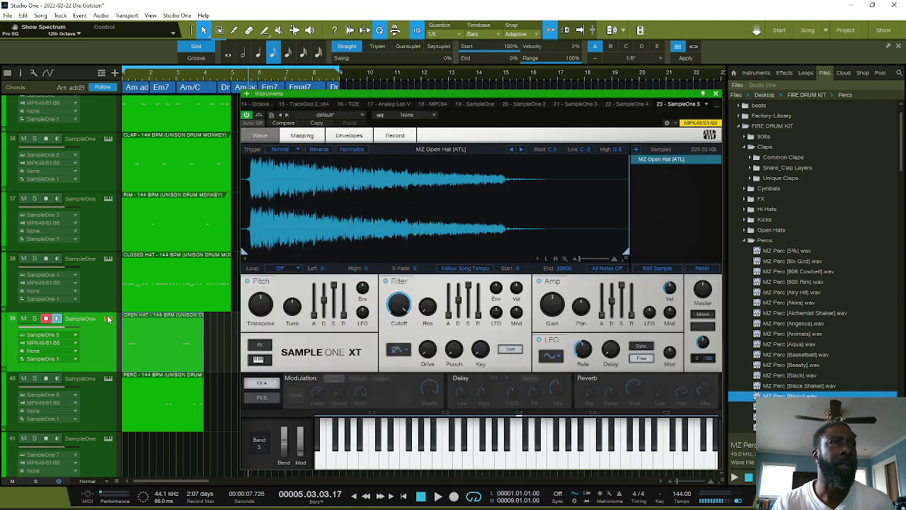
click(286, 149)
click(288, 174)
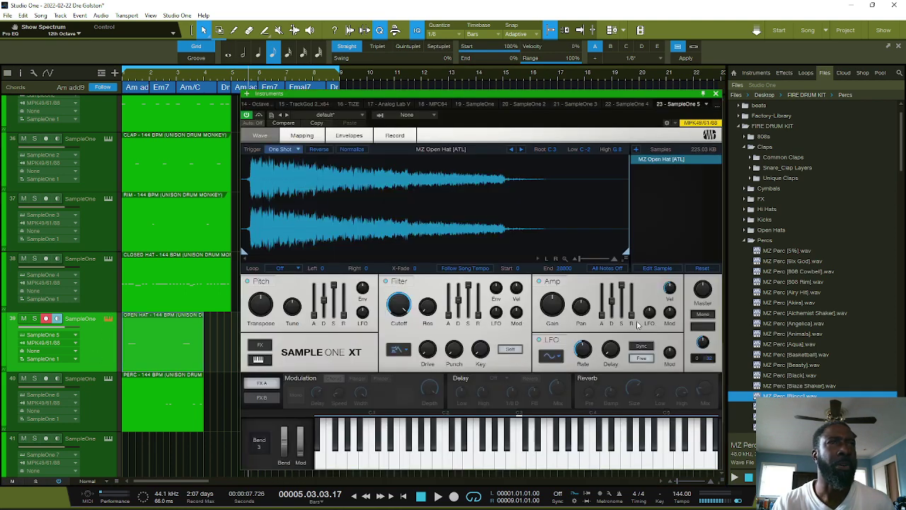
click(703, 313)
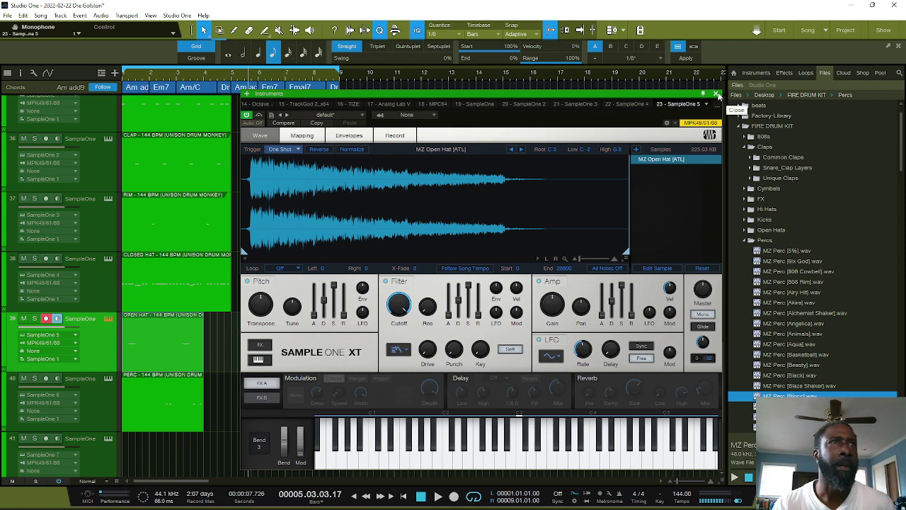
click(717, 94)
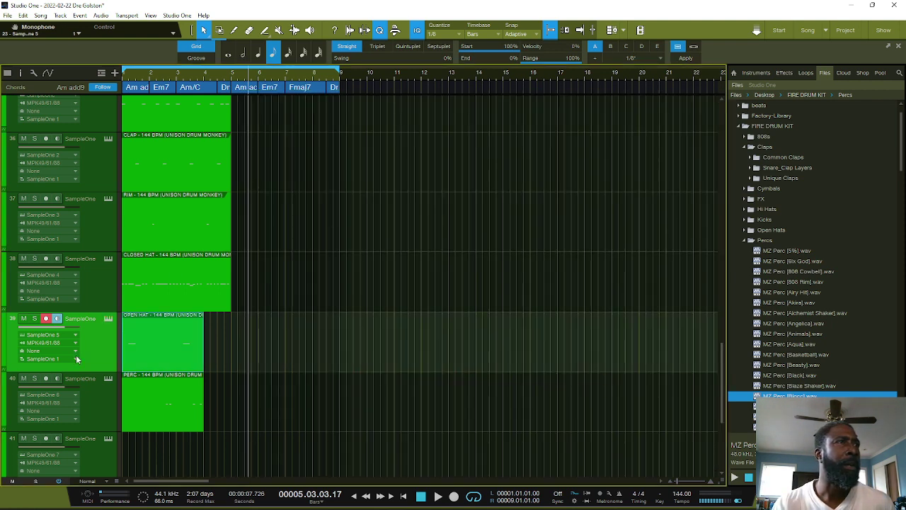
Set the closed hat sampler on track 38 to One Shot trigger and Mono
click(95, 291)
click(106, 259)
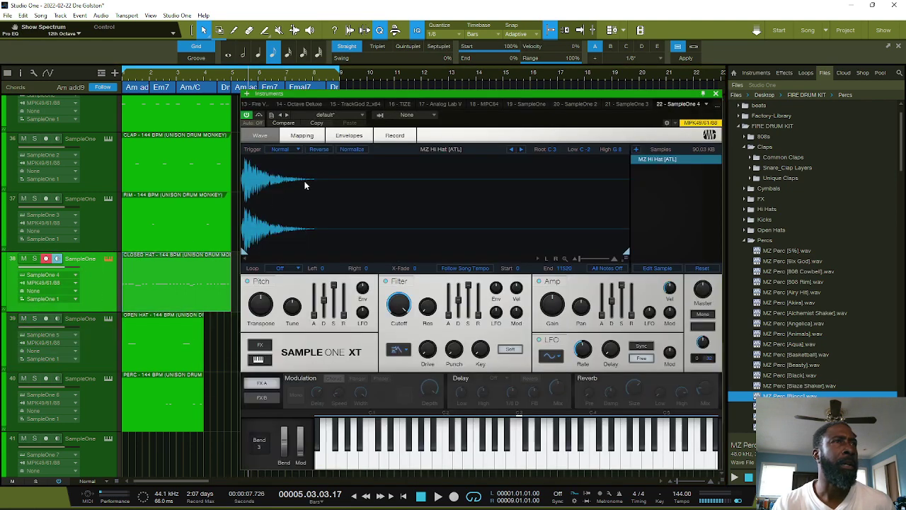
click(280, 150)
click(288, 173)
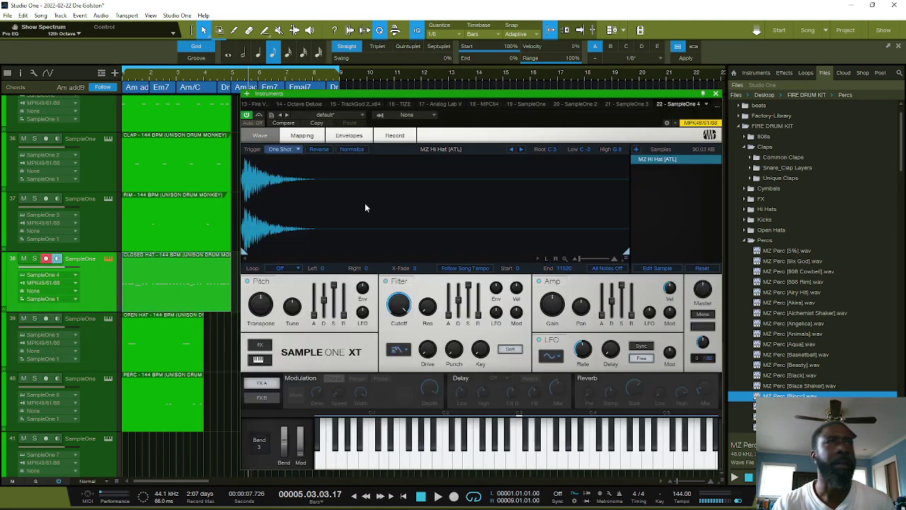
click(703, 314)
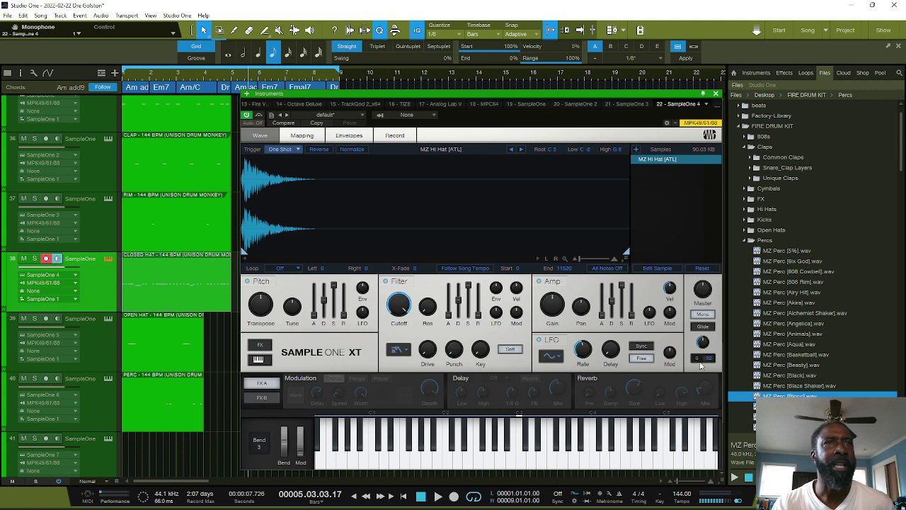
Set the rim sampler on track 37 to One Shot trigger and Mono, leaving all sampler windows closed
click(717, 93)
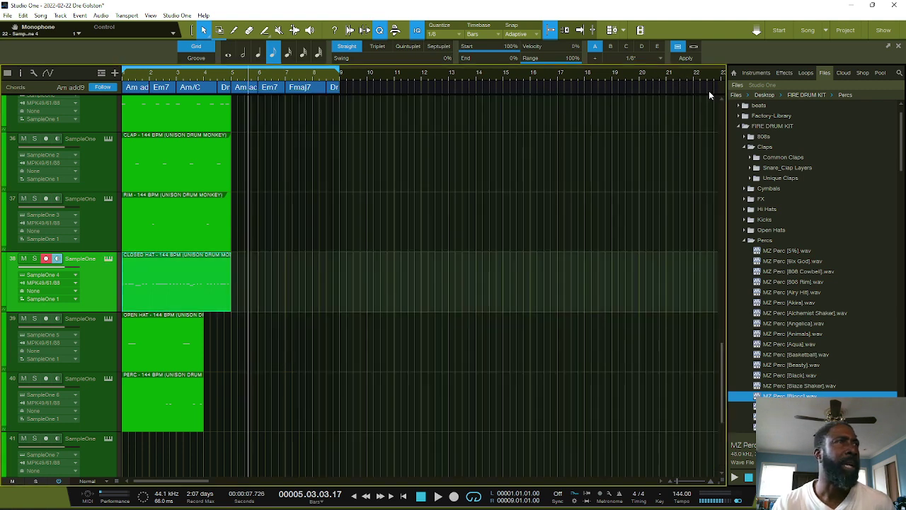
click(100, 225)
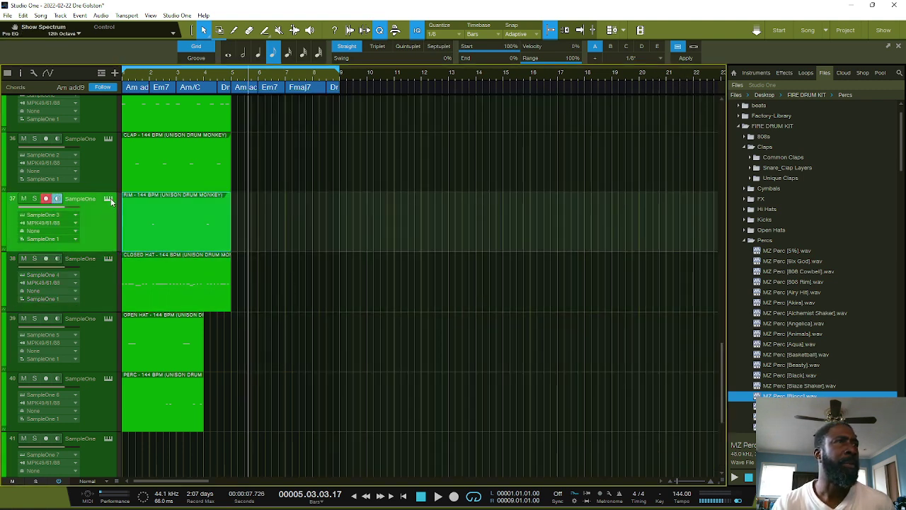
click(109, 200)
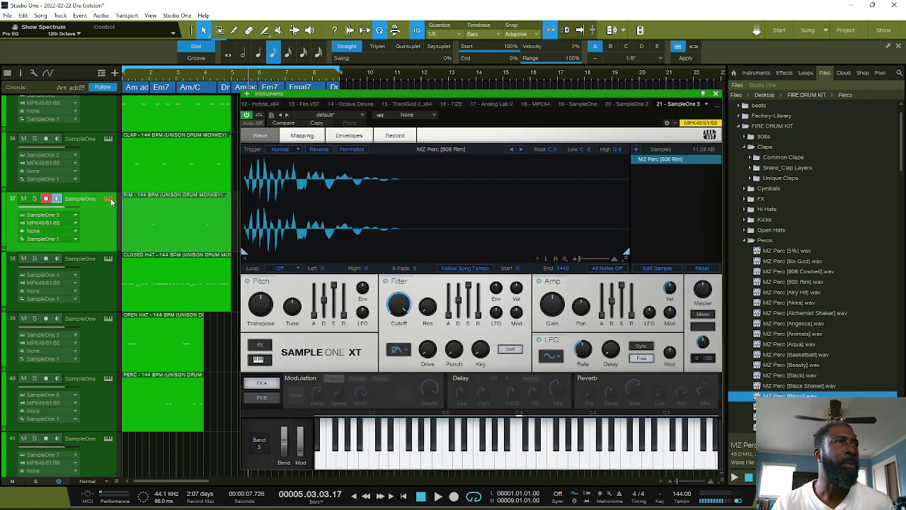
click(299, 152)
click(298, 172)
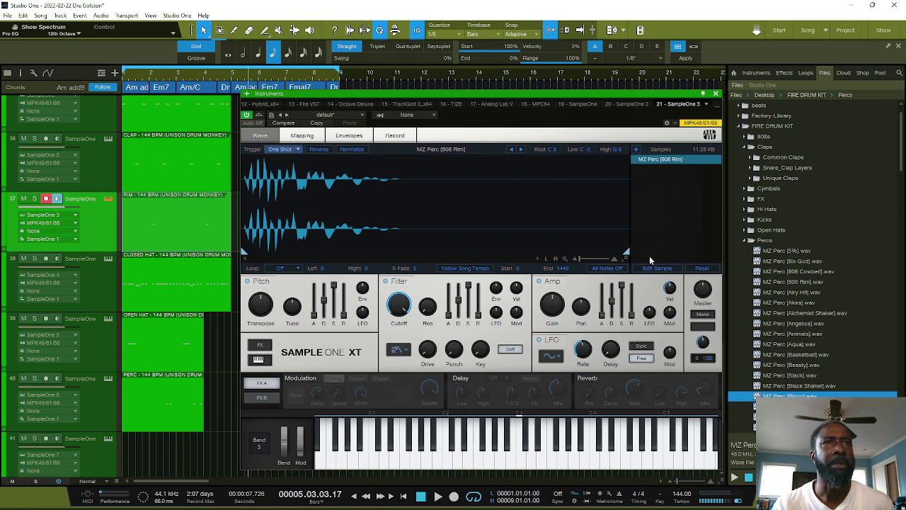
click(705, 315)
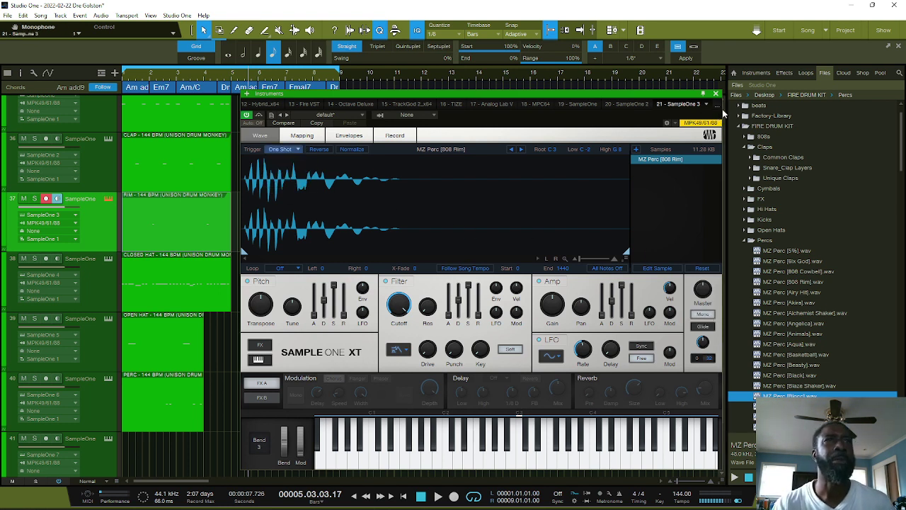
click(716, 93)
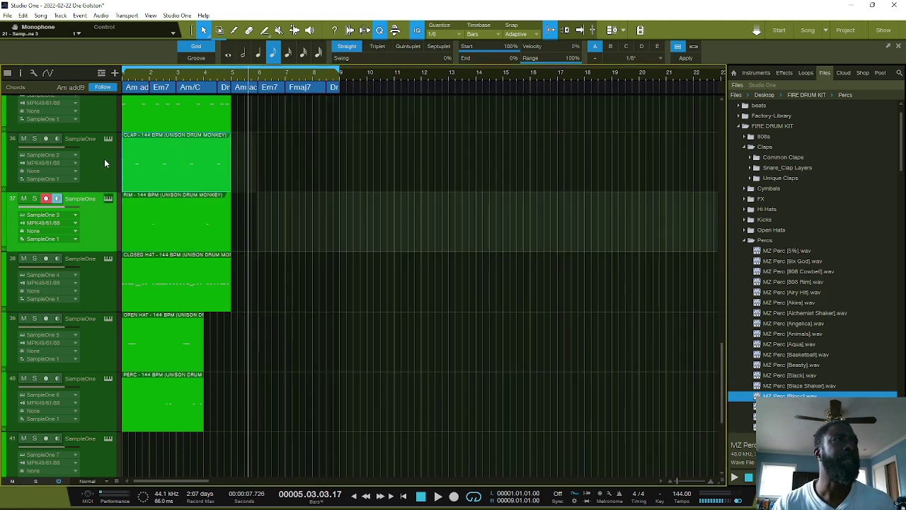
Set the clap sampler on track 36 to One Shot trigger and Mono, and close its window
click(83, 146)
click(109, 139)
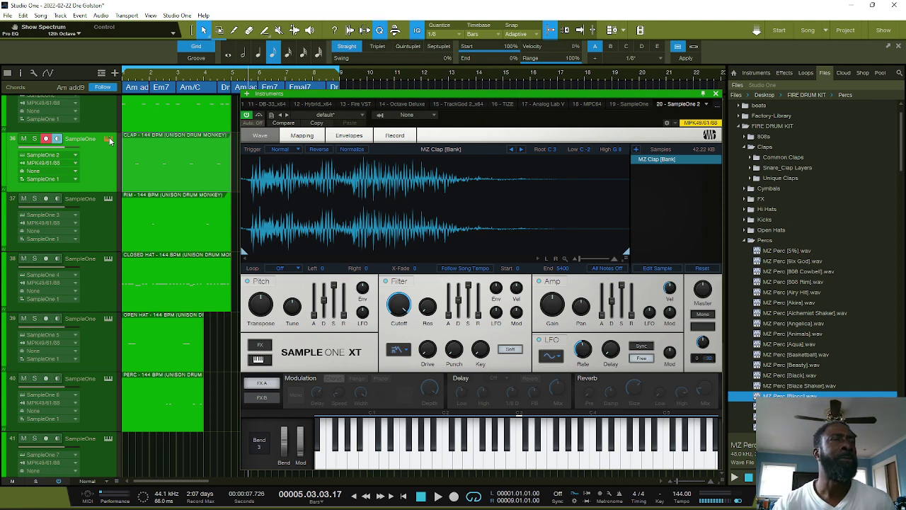
click(296, 154)
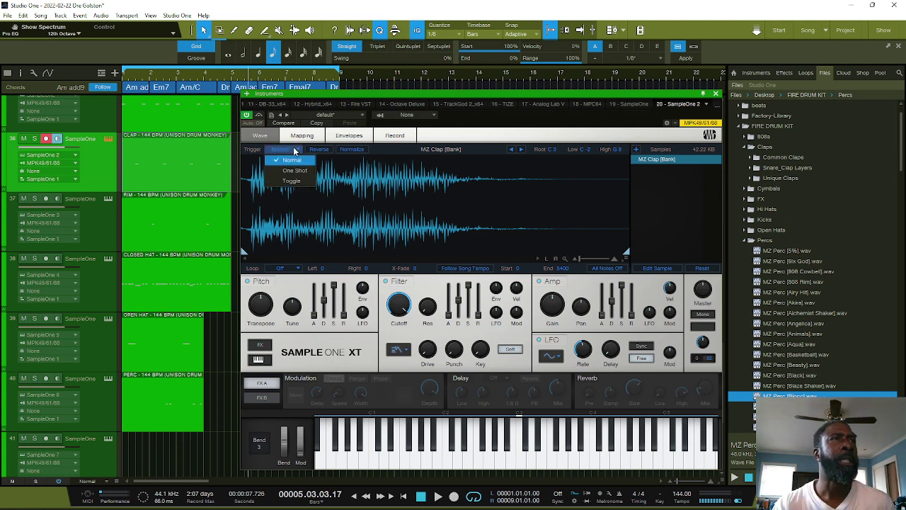
click(290, 176)
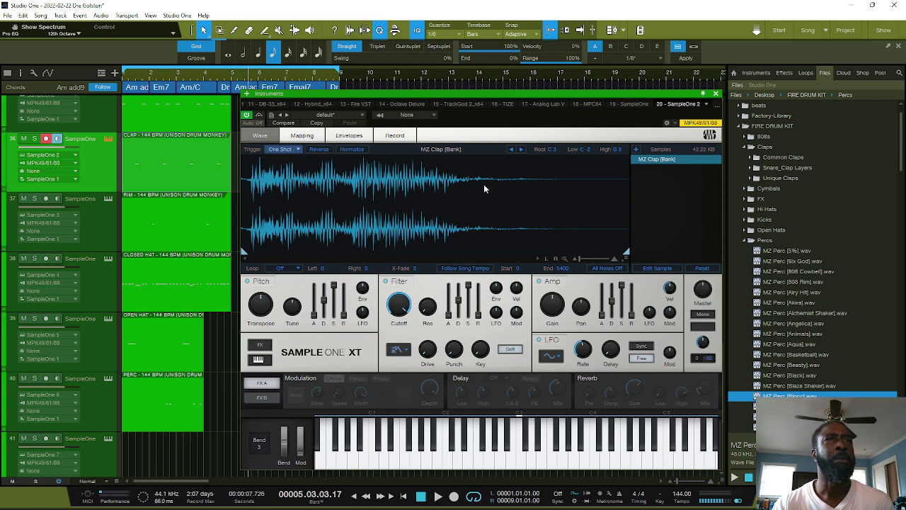
click(703, 314)
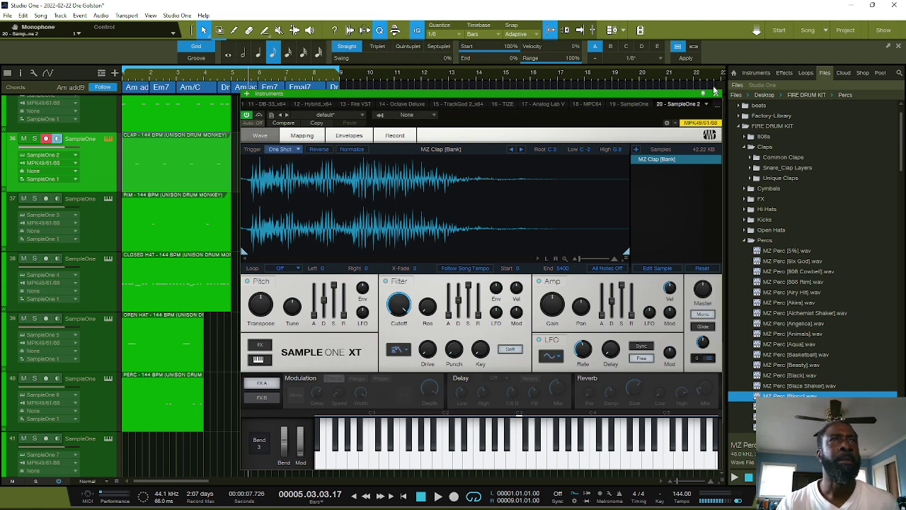
click(717, 93)
Set the kick sampler on track 35 to One Shot trigger and Mono, and close its window
scroll(89, 153, up, 3)
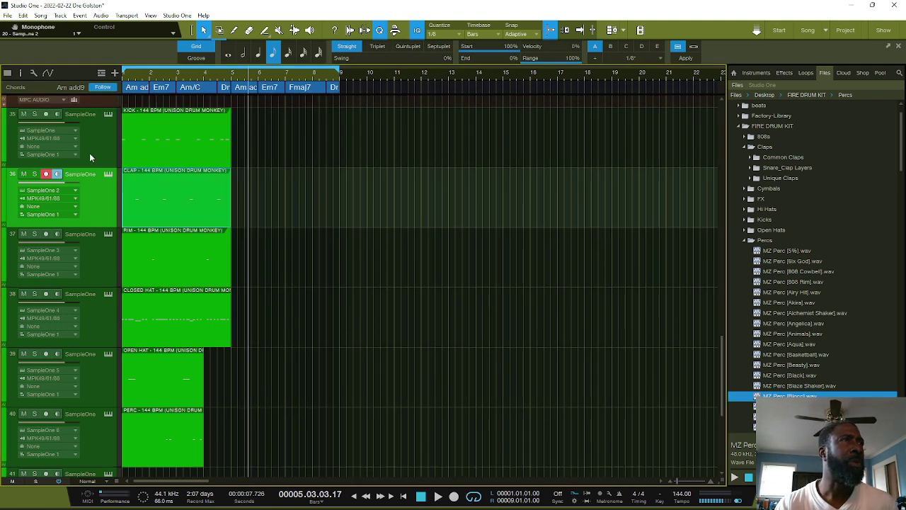
click(108, 177)
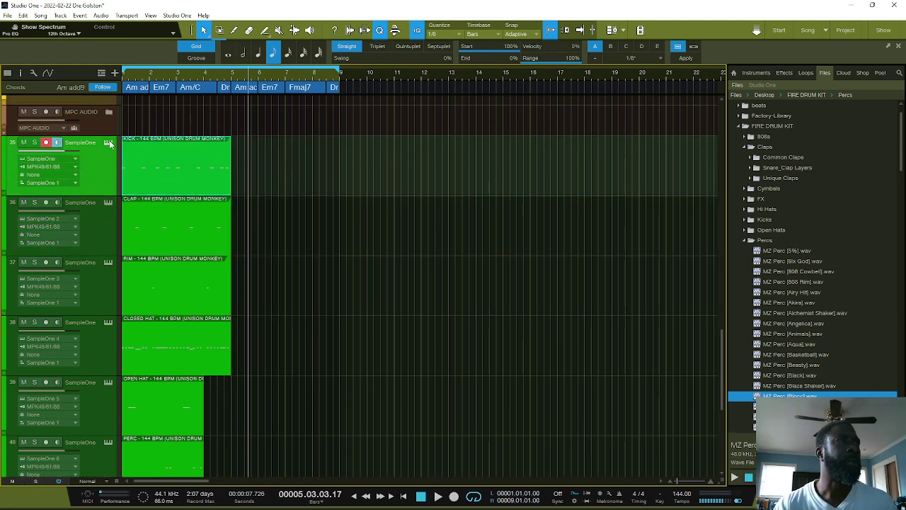
click(108, 143)
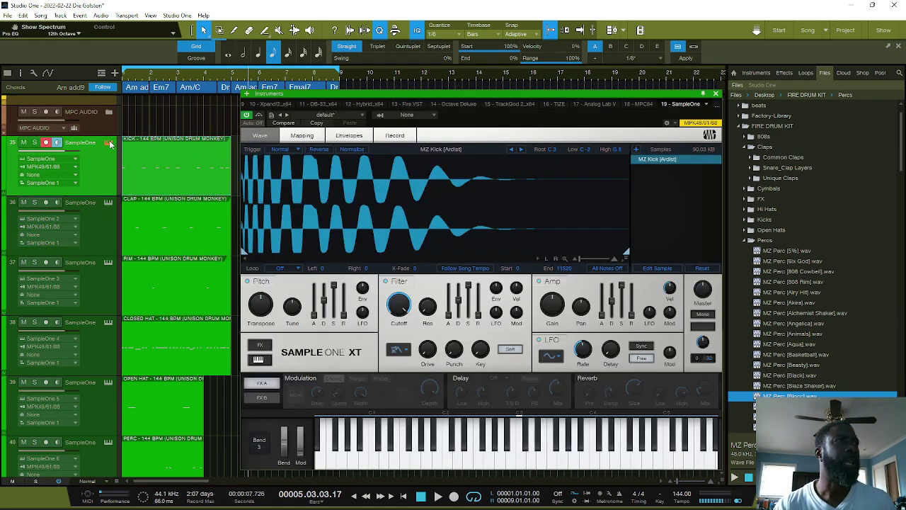
click(297, 150)
click(294, 171)
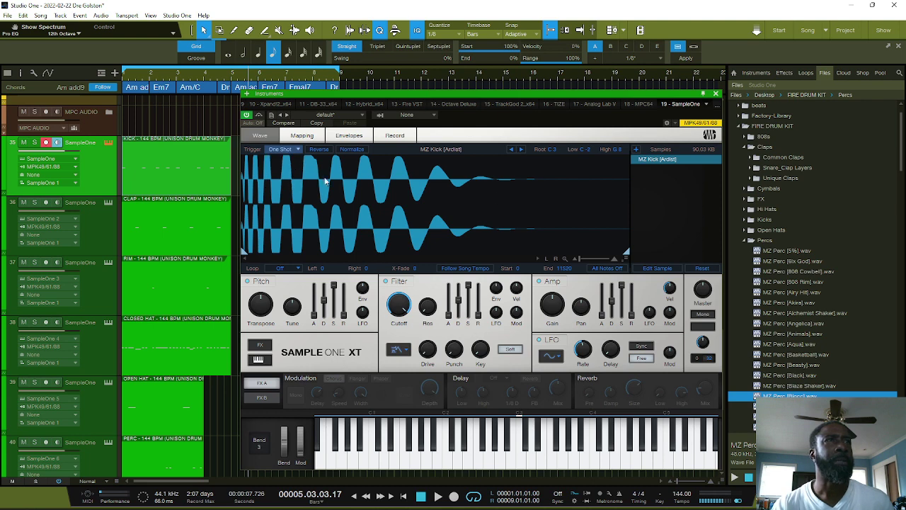
click(702, 315)
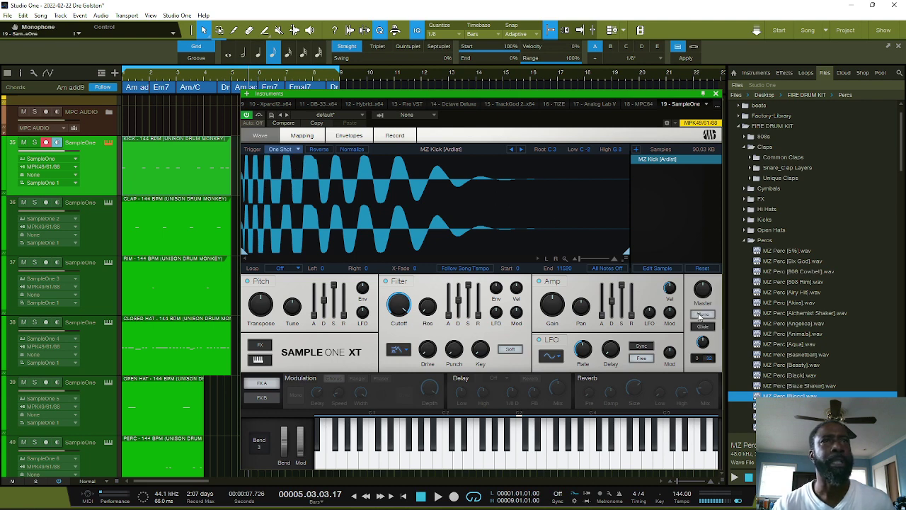
click(717, 94)
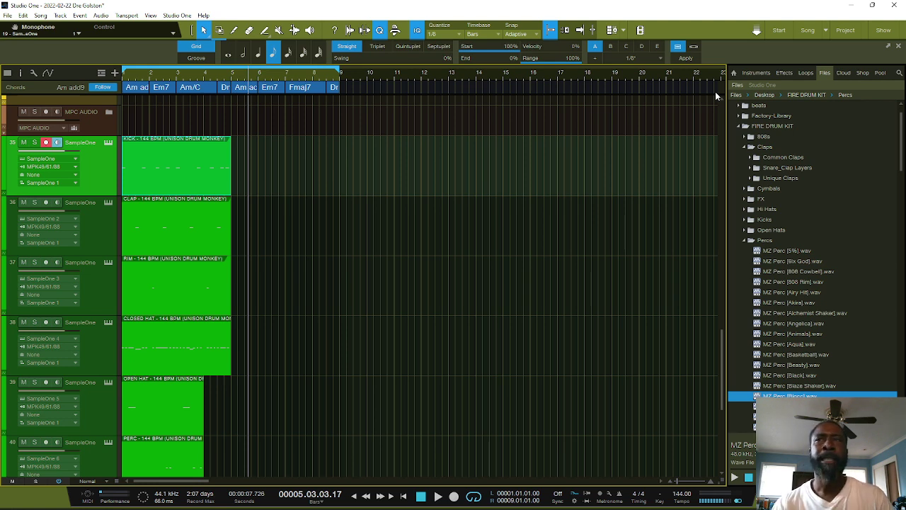
Play the song from the beginning and check the drum and chord tracks while it loops
key(Home)
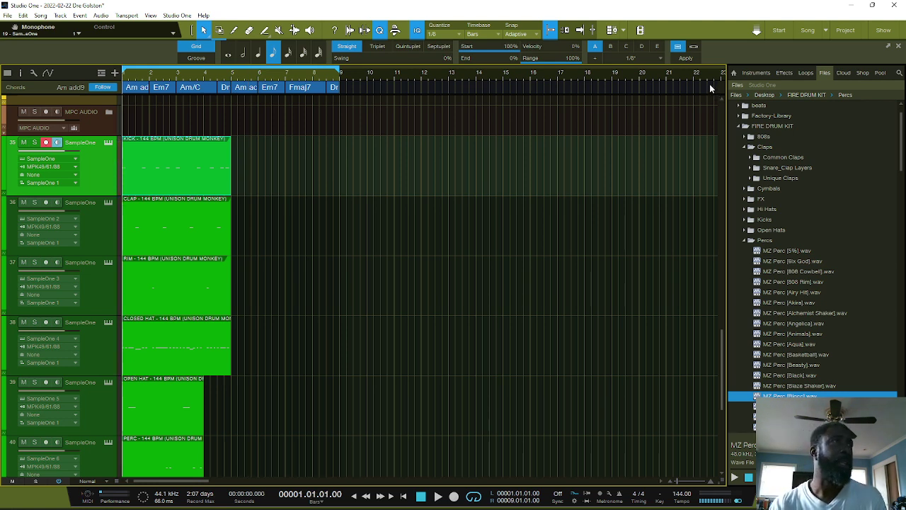
key(space)
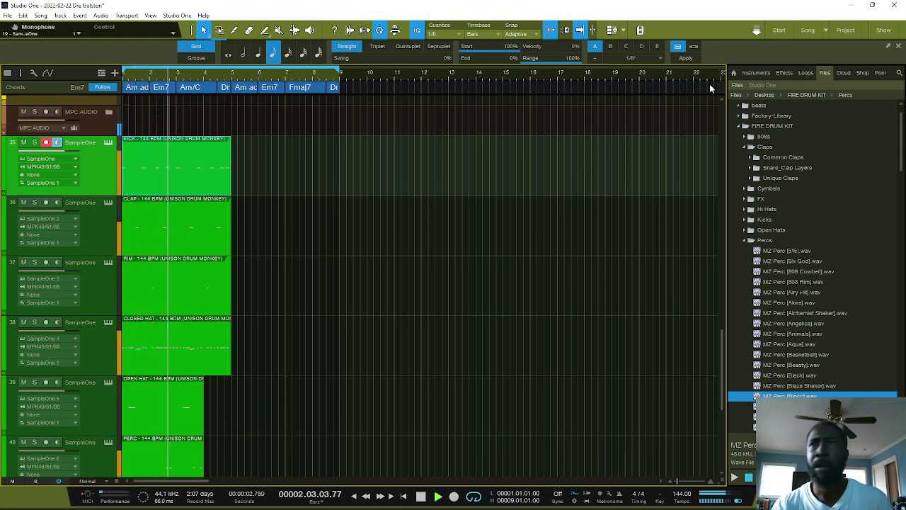
scroll(538, 366, down, 3)
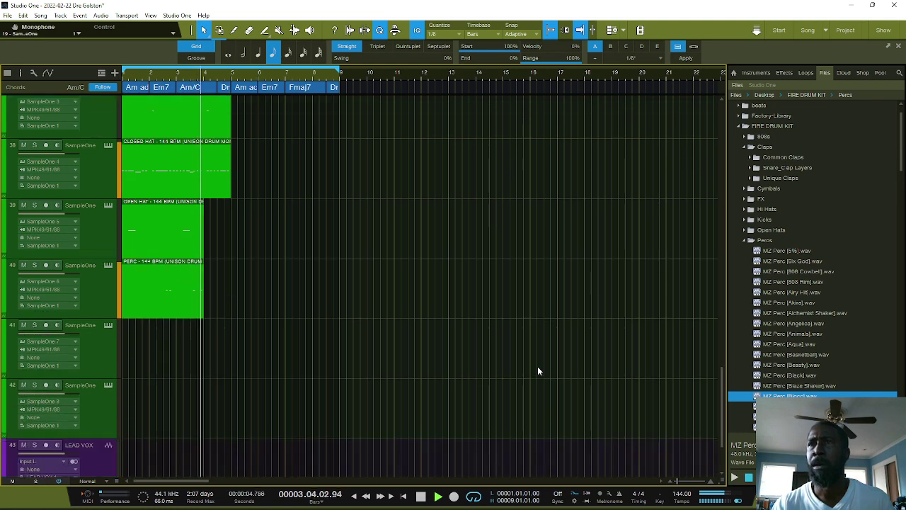
scroll(538, 366, up, 10)
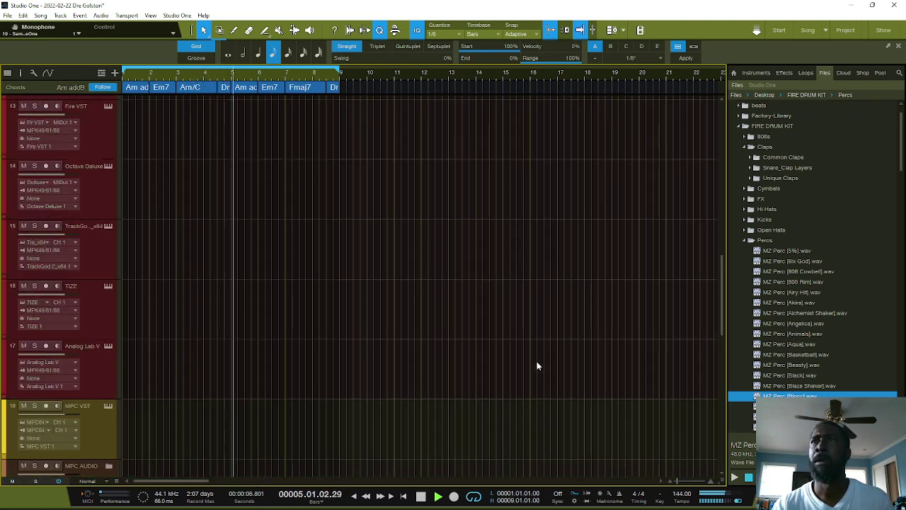
scroll(538, 366, up, 5)
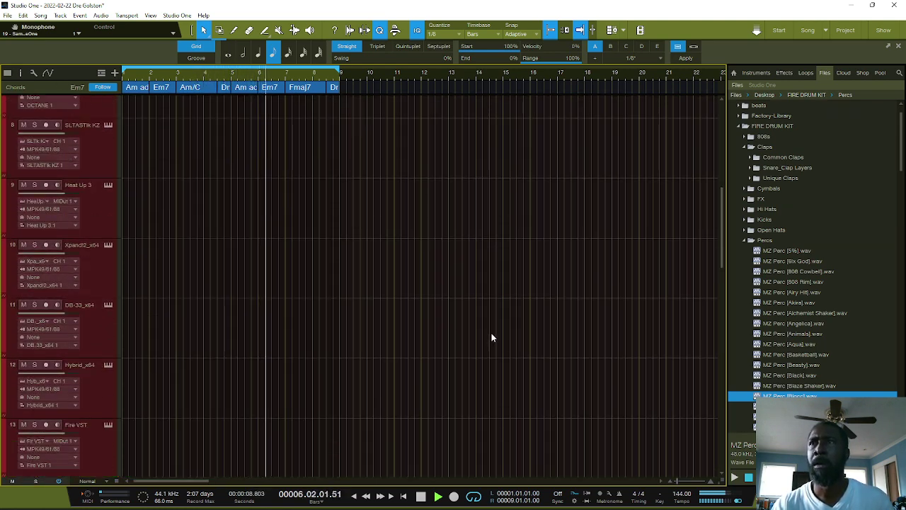
scroll(492, 333, down, 15)
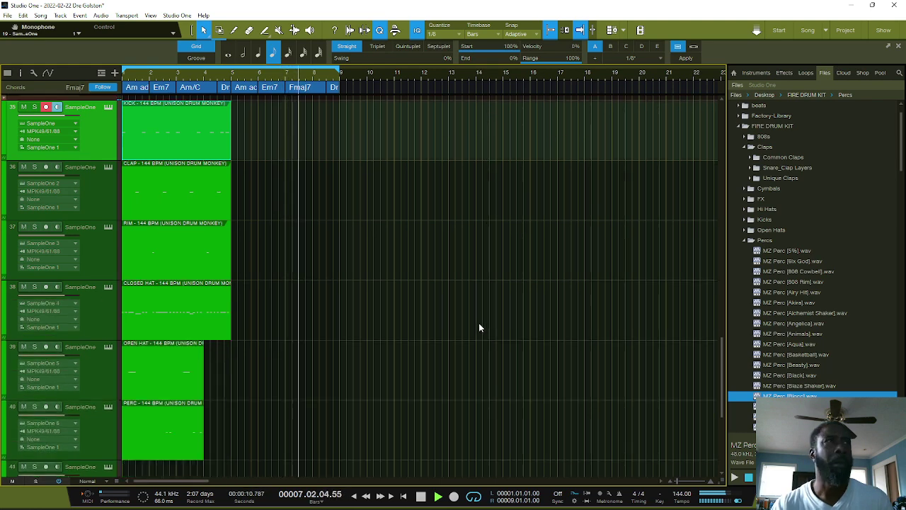
scroll(478, 328, up, 15)
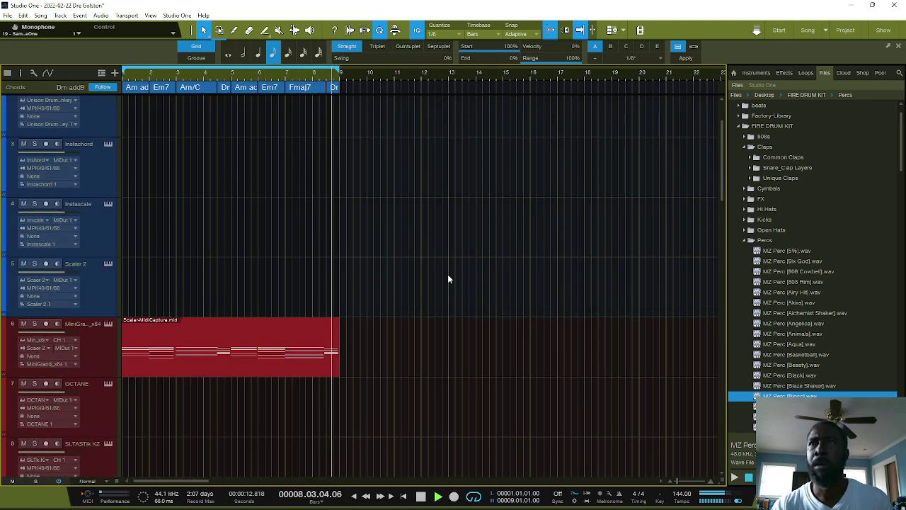
scroll(448, 279, up, 2)
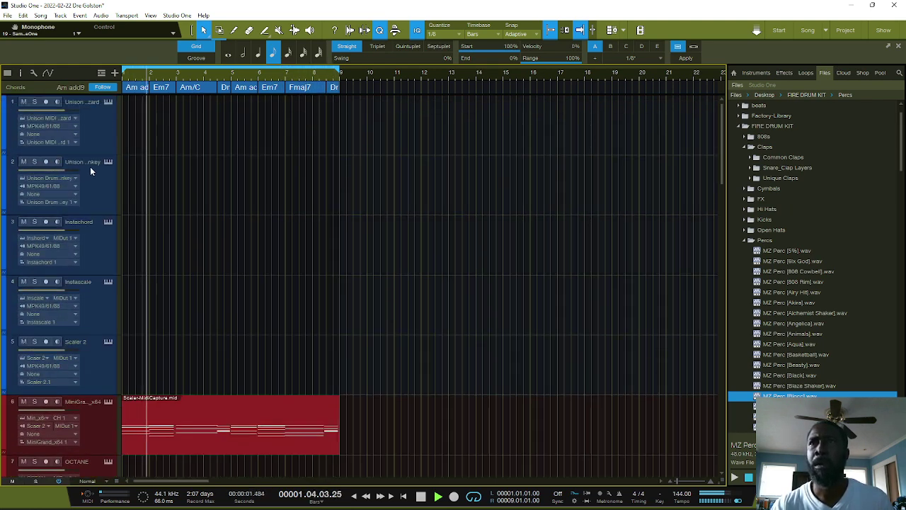
Load the INIT groove in Unison Drum Monkey on track 2 to clear its pattern, and close the plug-in window
click(108, 161)
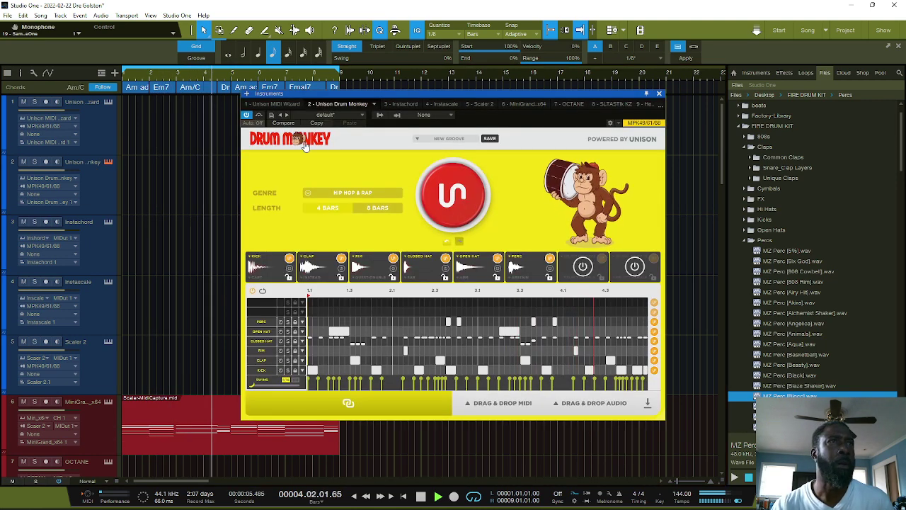
click(422, 138)
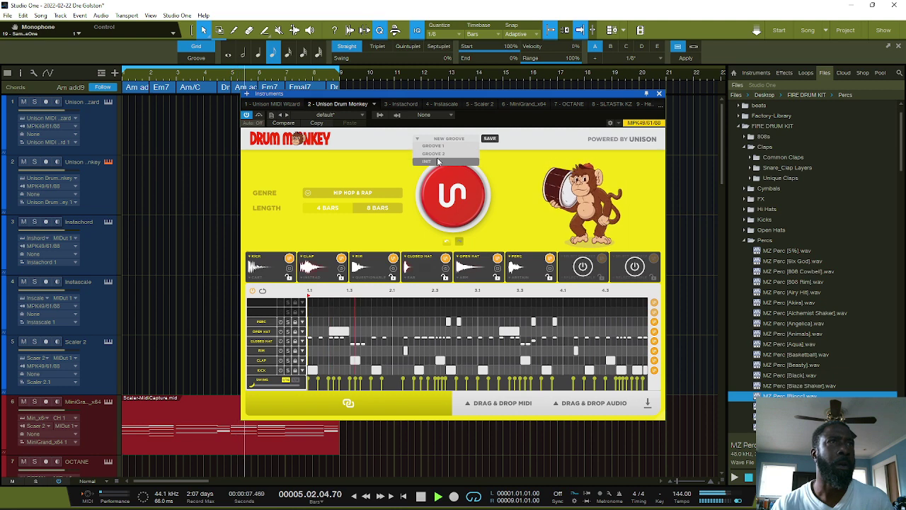
click(438, 161)
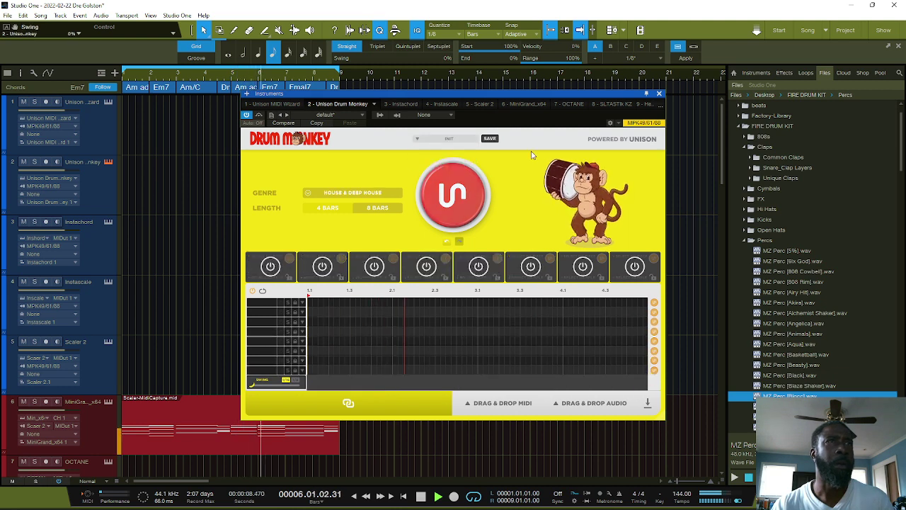
click(659, 94)
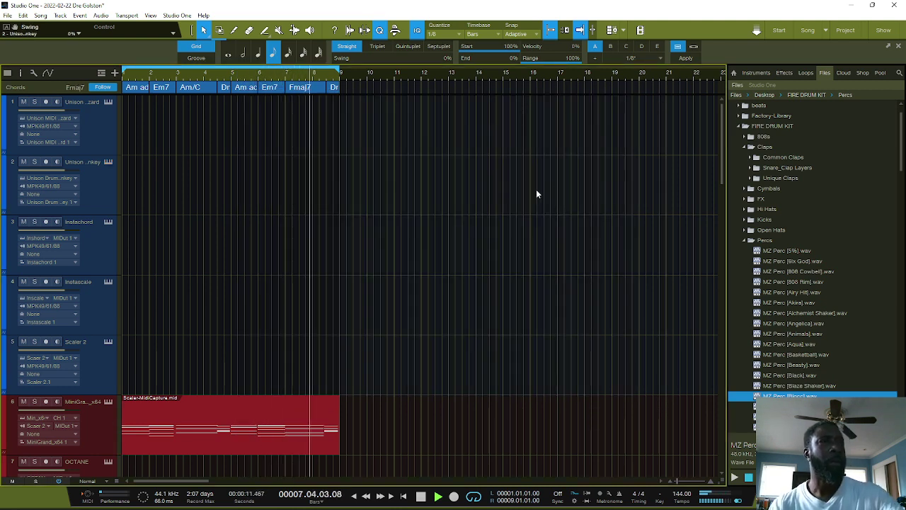
Move the final Dm add9 chord of the MiniGrand part so it starts at 8.03.01.00, and close the note editor
scroll(382, 208, down, 5)
scroll(444, 205, up, 1)
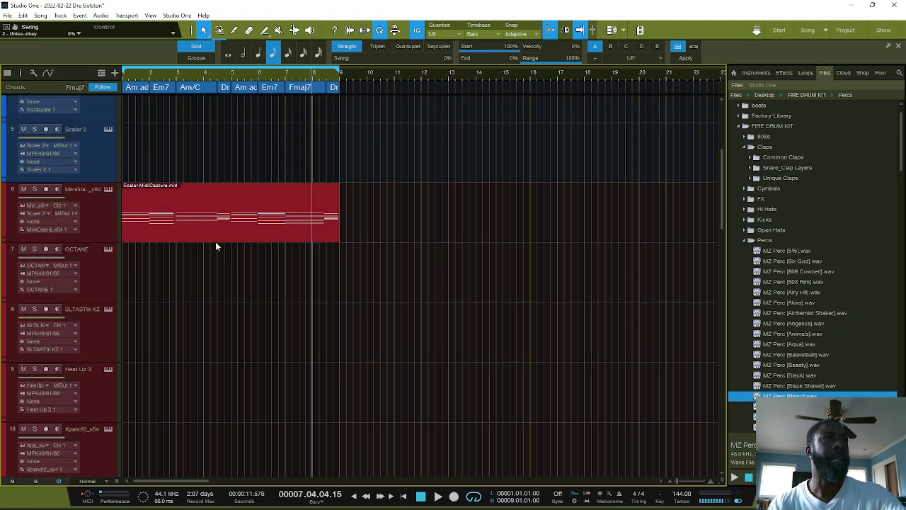
double_click(237, 226)
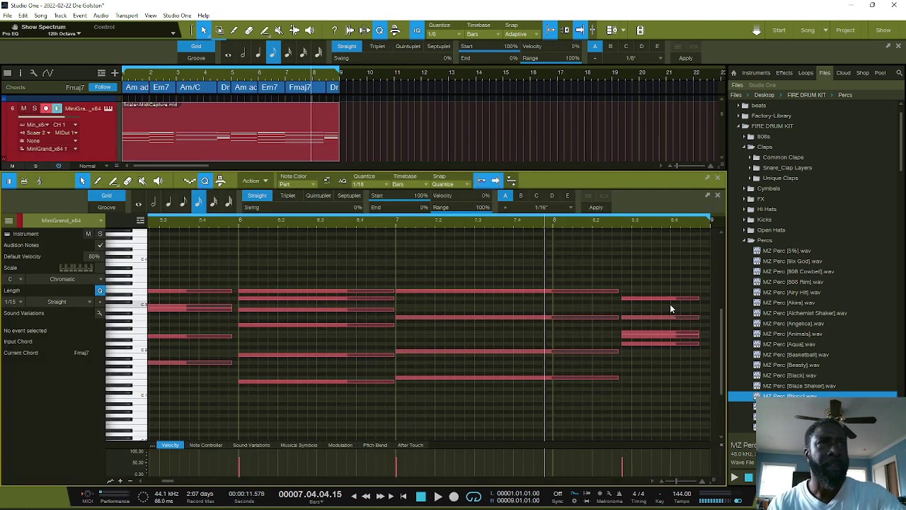
drag(670, 273, 675, 390)
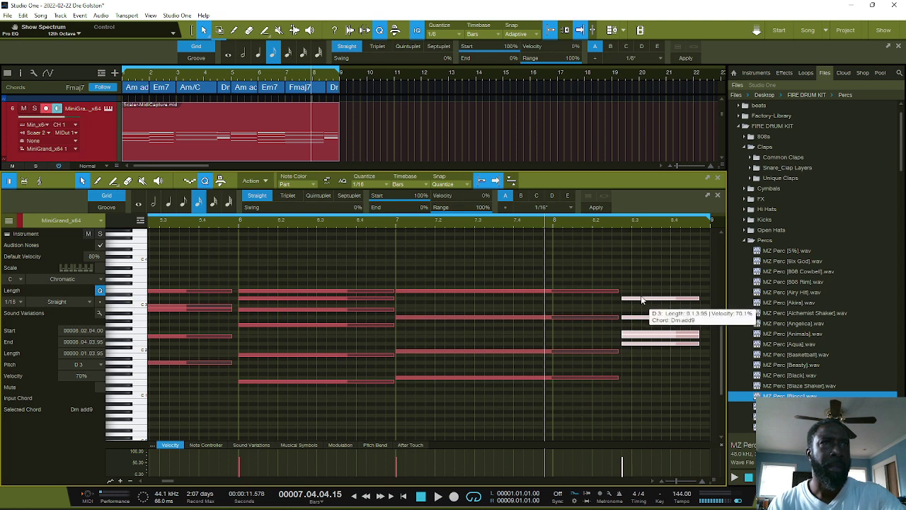
drag(641, 298, 654, 303)
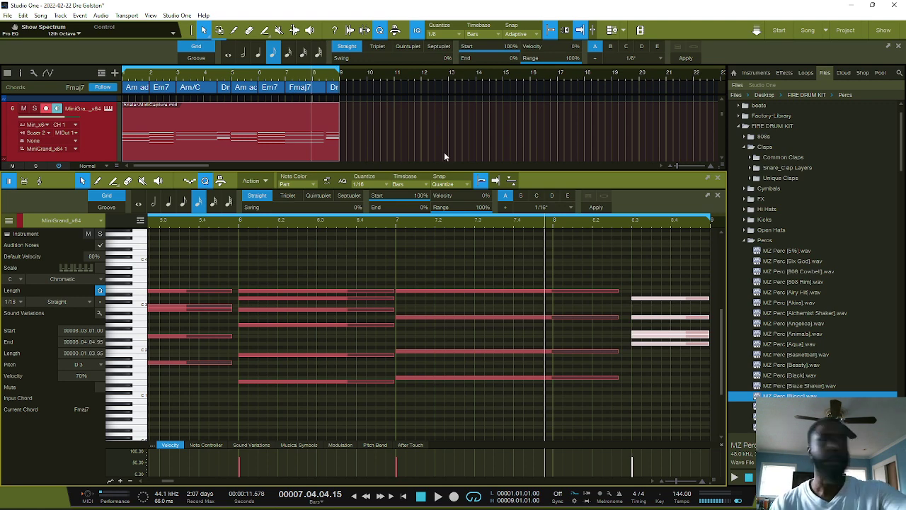
key(F2)
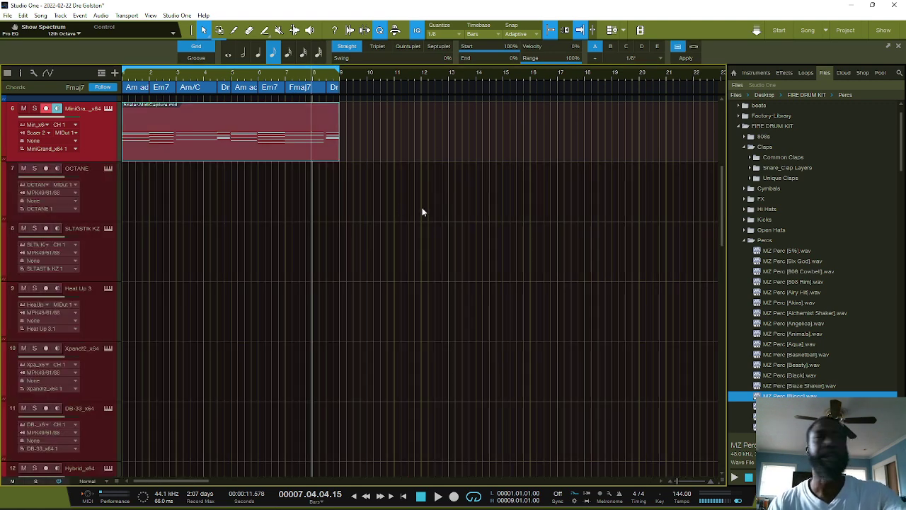
Duplicate the kick, clap, rim, closed hat, open hat and perc parts on tracks 35 to 40 so the copies start at bar 5
scroll(417, 210, down, 8)
scroll(413, 209, down, 6)
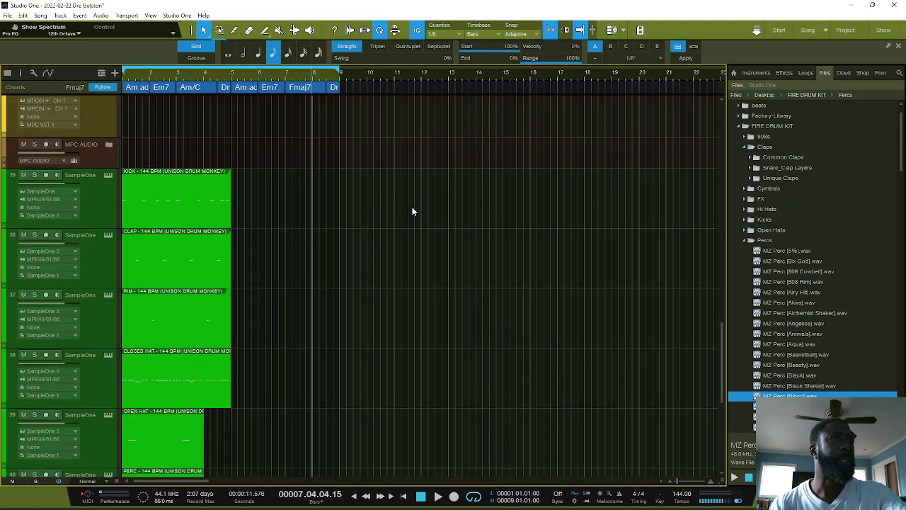
drag(231, 361, 125, 86)
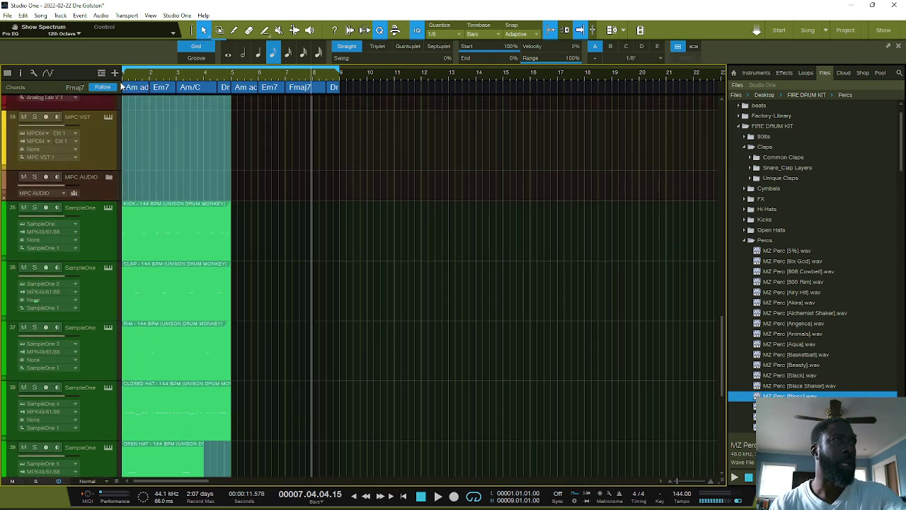
scroll(395, 253, down, 2)
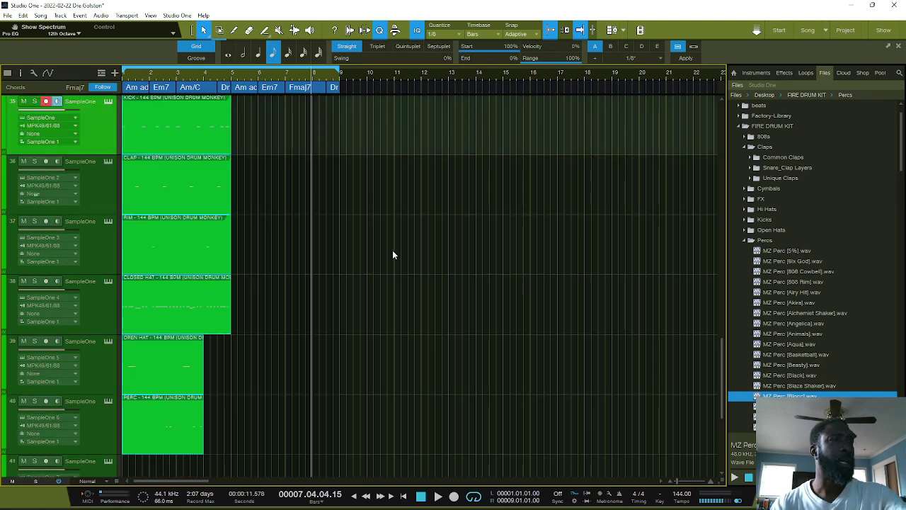
key(ctrl+d)
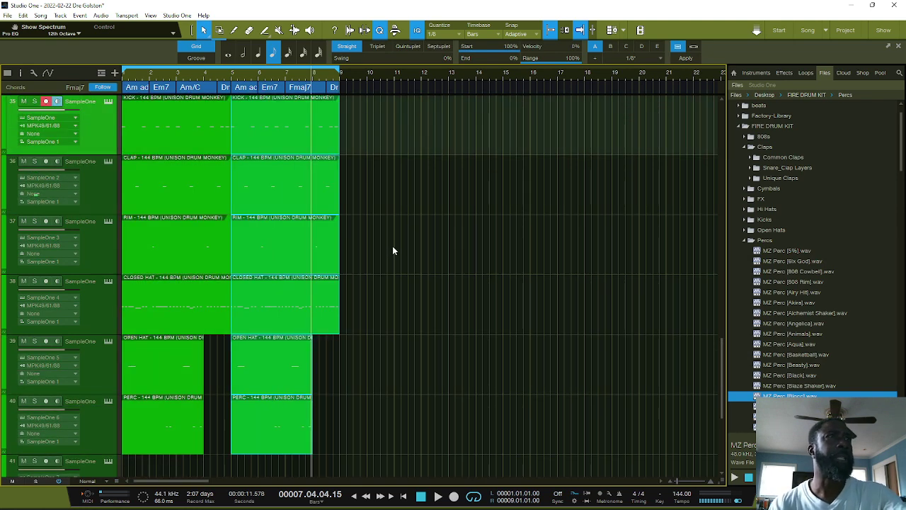
Disarm recording on kick track 35 and play the song from the beginning to check the extended drum pattern
click(45, 102)
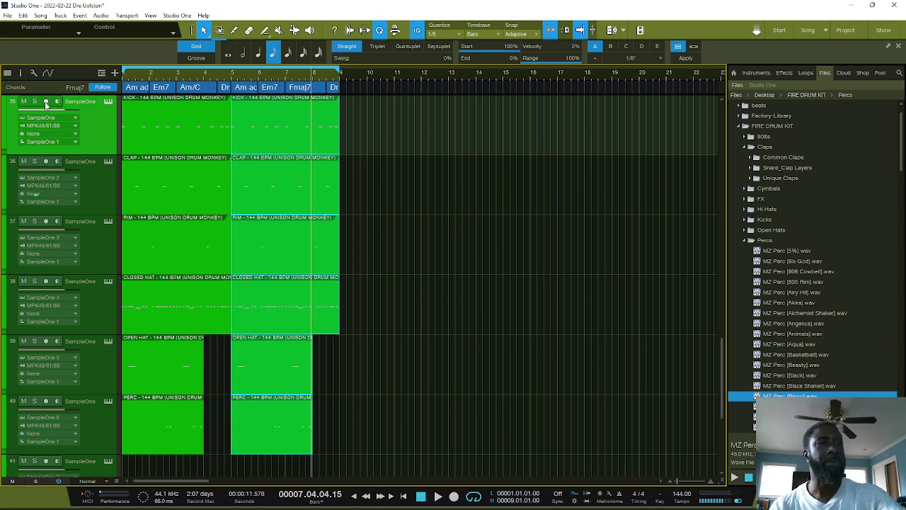
key(Home)
key(space)
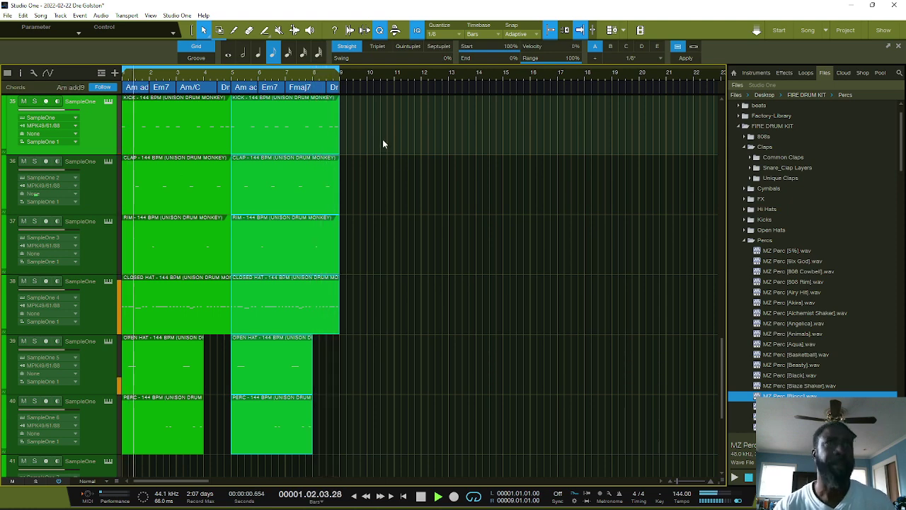
scroll(382, 139, down, 3)
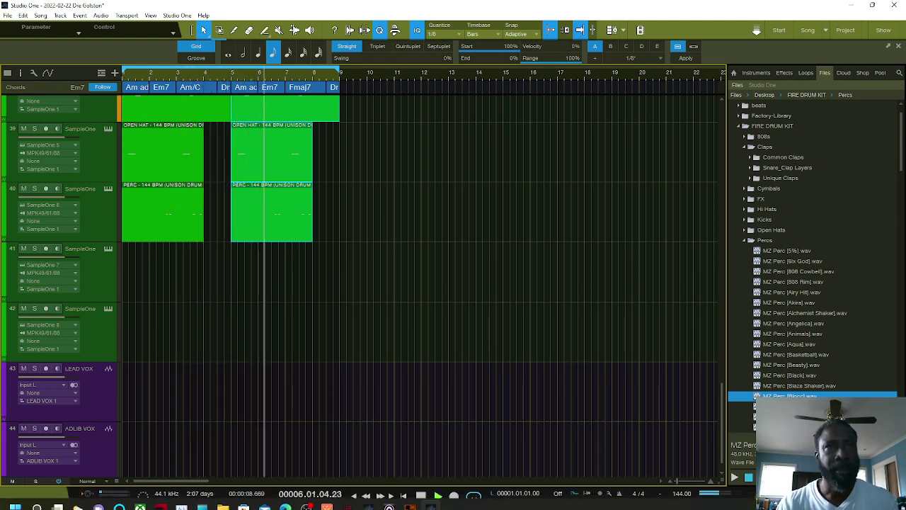
Hide the file browser to widen the arrangement, and review the drum tracks and the MiniGrand chord part on track 6
key(F5)
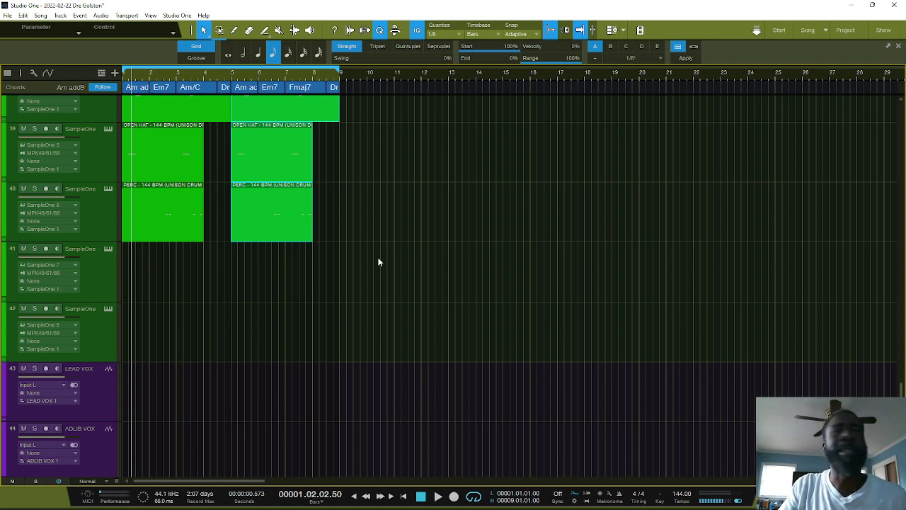
scroll(473, 250, up, 15)
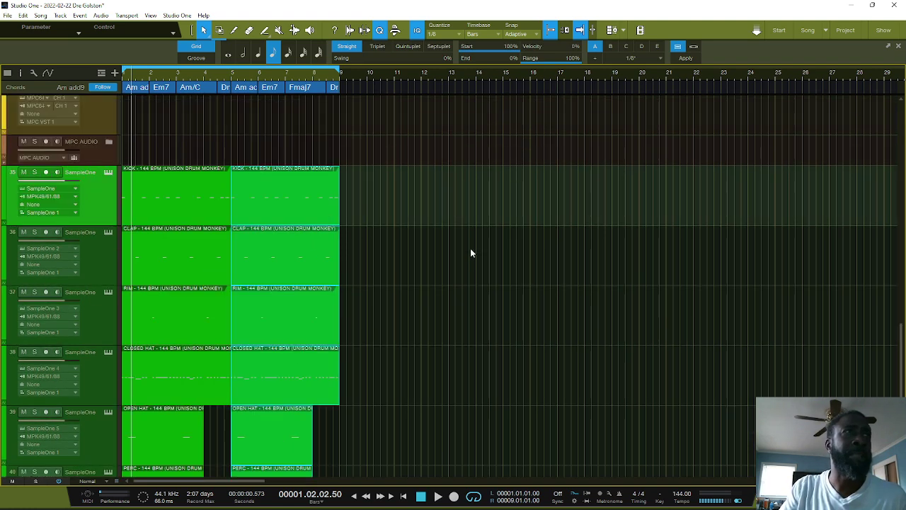
scroll(473, 251, up, 10)
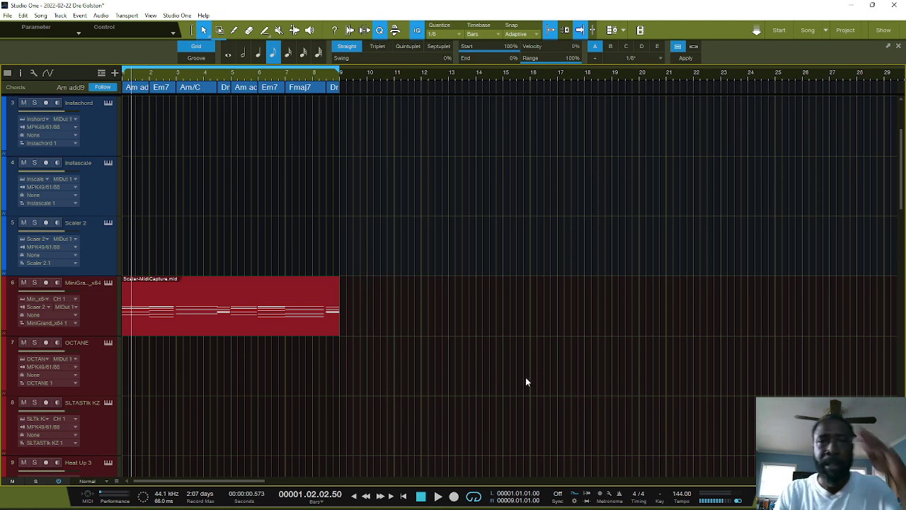
mouse_move(667, 509)
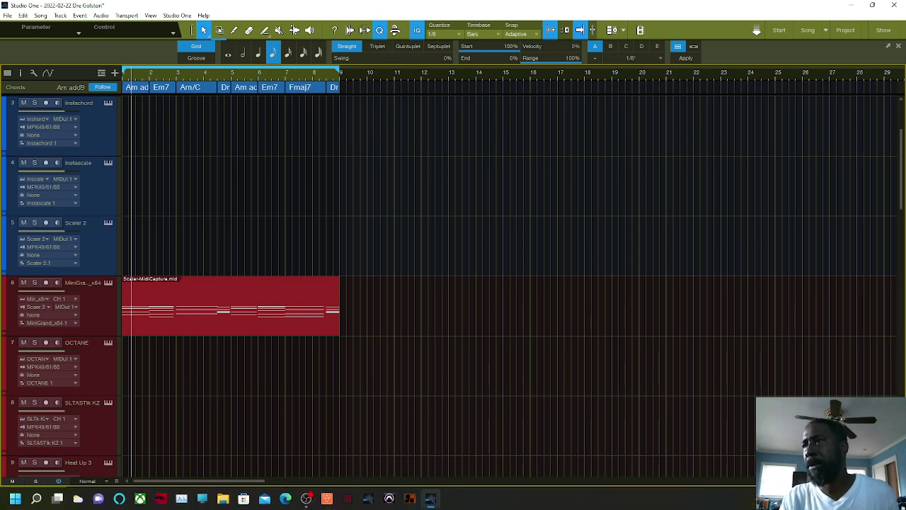